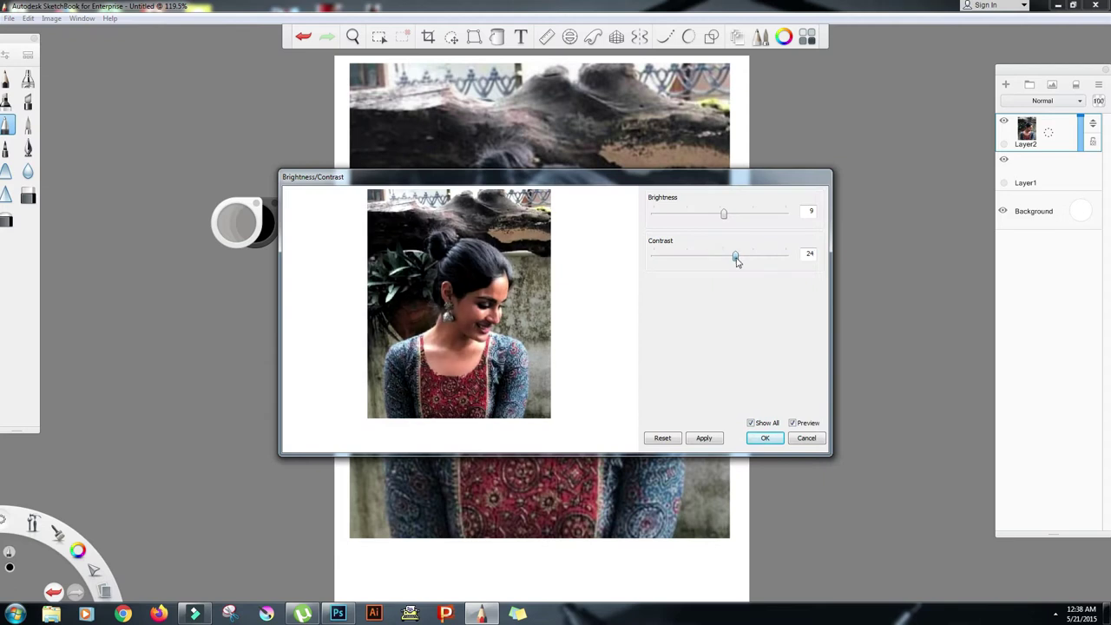
Step: Apply brightness 9 and contrast 24 to the photo and convert it to black and white
click(704, 438)
click(51, 18)
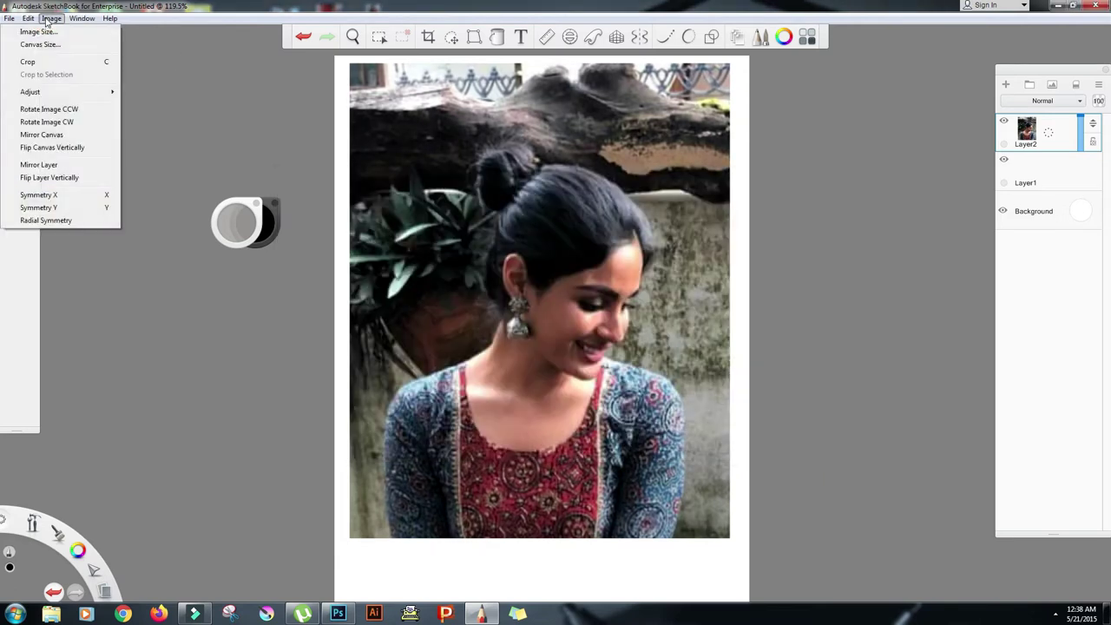
mouse_move(60, 92)
click(156, 135)
Step: Fill Layer1 beneath the photo with black and lower the photo layer's opacity
click(1050, 174)
click(496, 37)
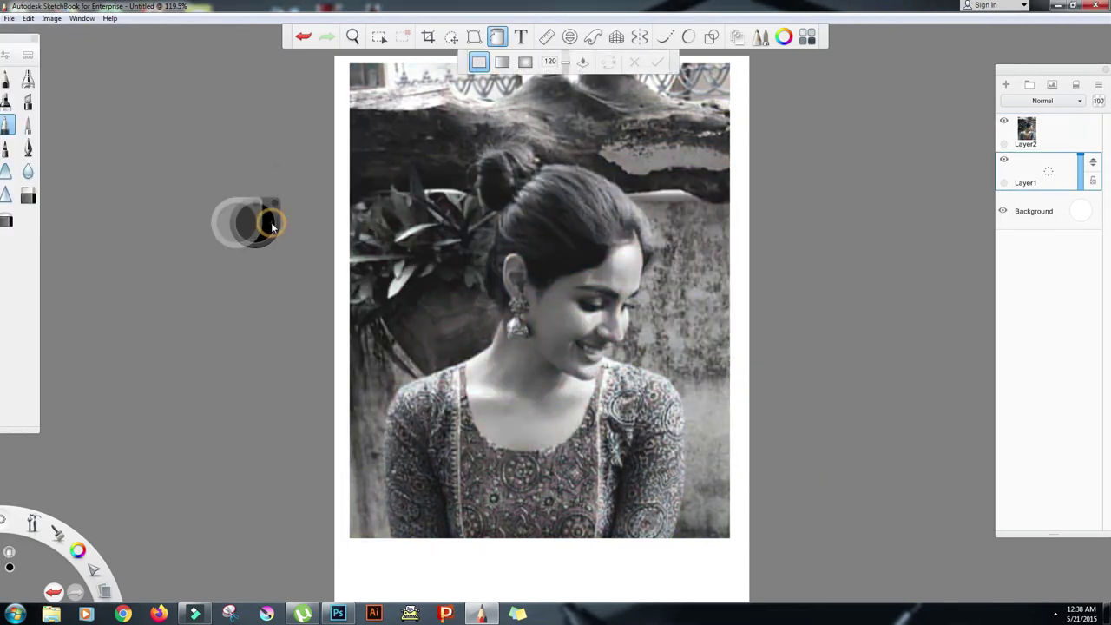
click(392, 560)
click(1035, 145)
drag(1081, 132, 1081, 144)
Step: Add a new layer above the photo and fine-tune the photo layer's opacity
click(1005, 84)
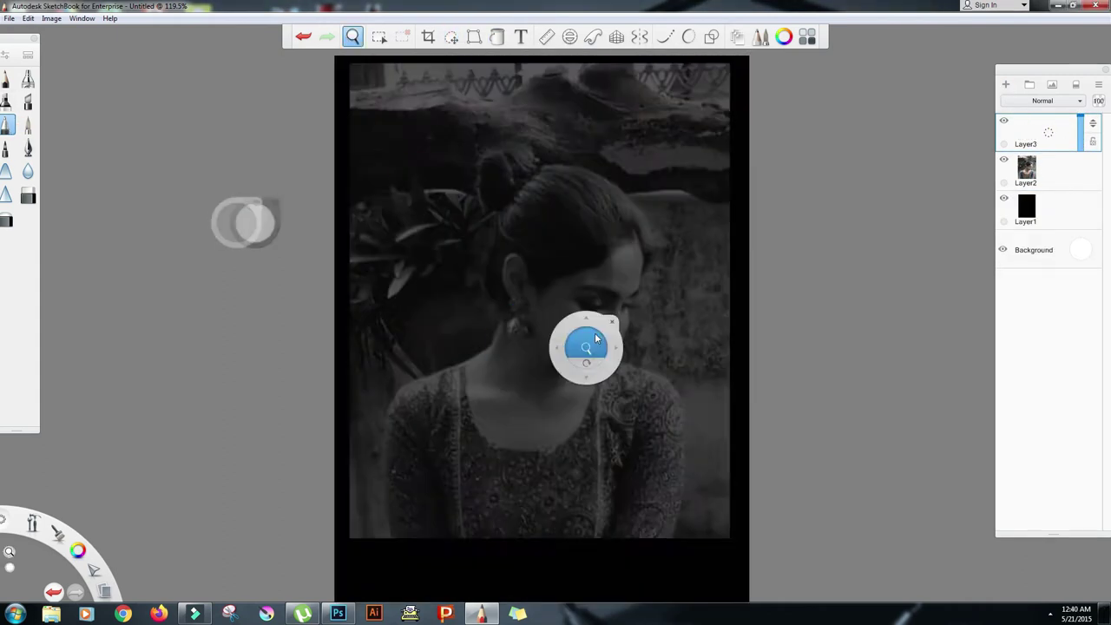
drag(596, 338, 665, 373)
click(1055, 184)
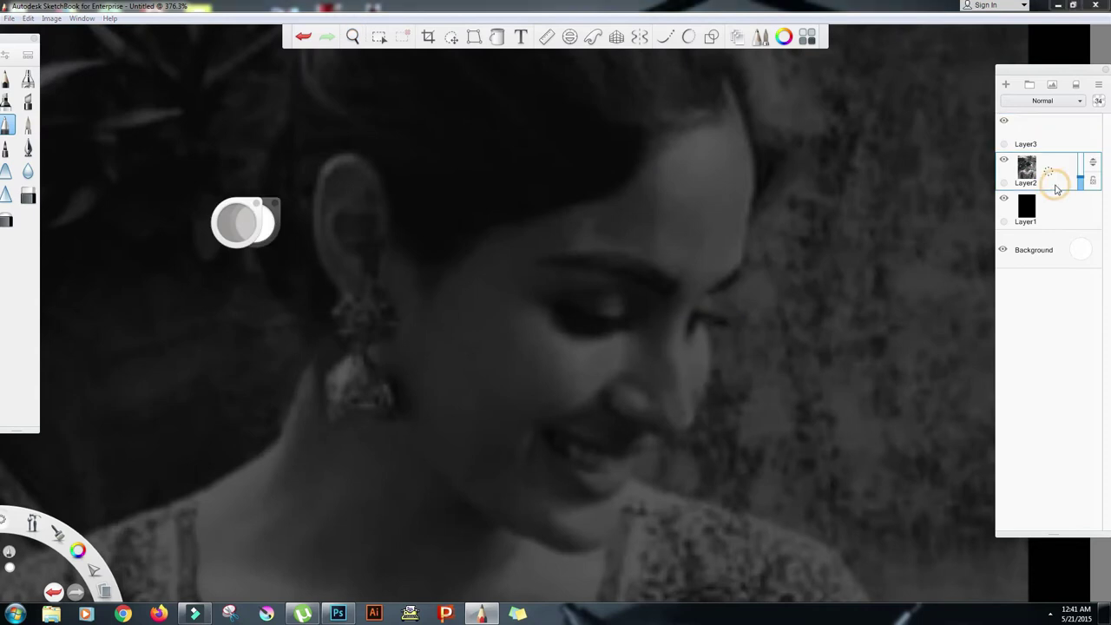
drag(1081, 179, 1081, 168)
Step: Lock the photo layer and the black layer, and make the empty Layer3 active for drawing
click(1040, 143)
click(1041, 180)
click(1093, 180)
click(1041, 143)
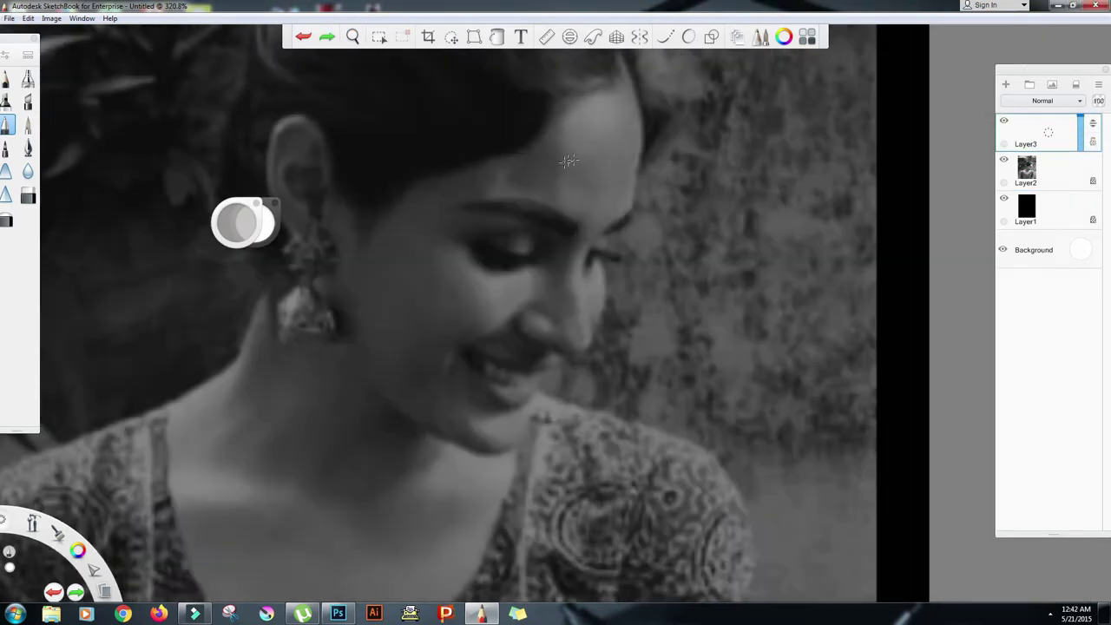
Step: Scribble looping white highlight strokes on Layer3 over the forehead, nose, chin and the cheek below the eye
mouse_move(601, 142)
mouse_down()
mouse_move(599, 165)
mouse_move(636, 167)
mouse_move(594, 226)
mouse_move(599, 111)
mouse_move(623, 61)
mouse_move(575, 223)
mouse_up()
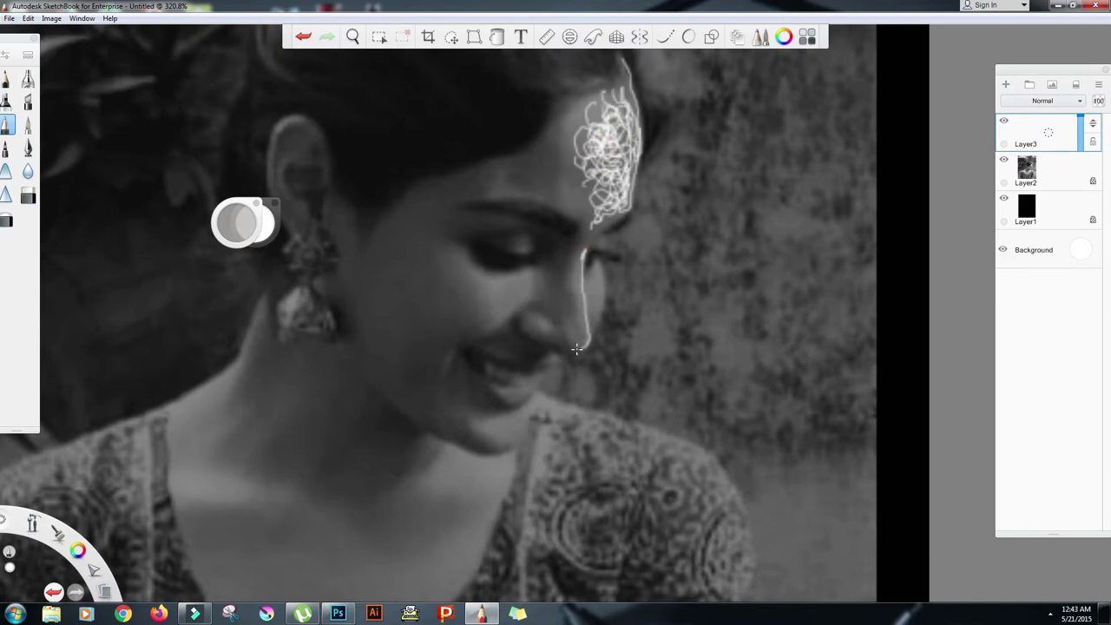
mouse_move(574, 277)
mouse_down()
mouse_move(595, 262)
mouse_move(606, 297)
mouse_move(594, 327)
mouse_move(599, 278)
mouse_up()
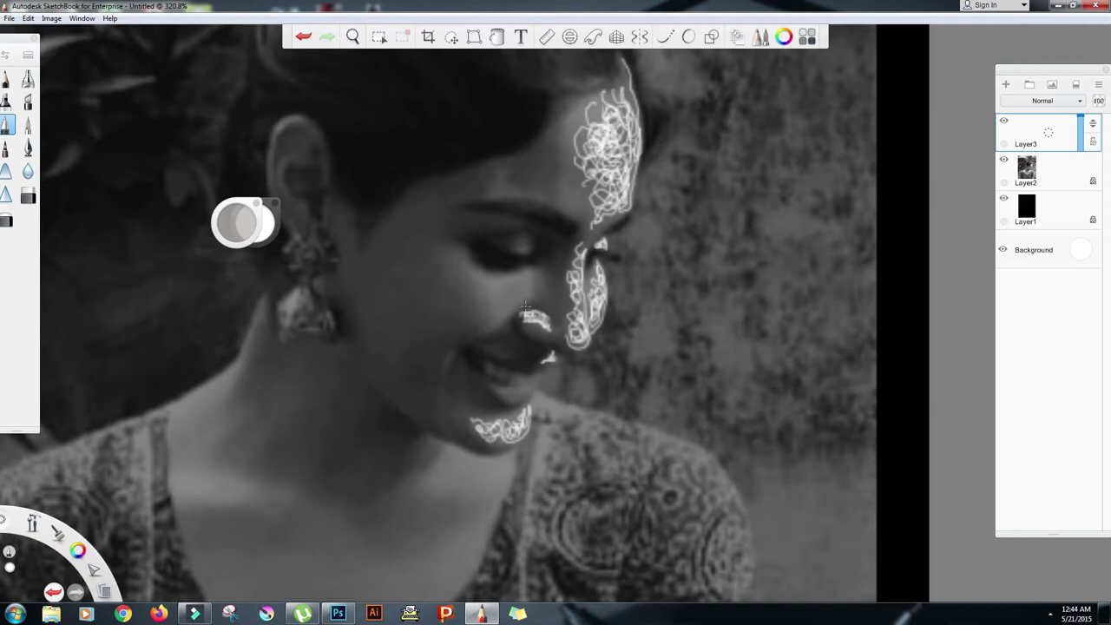
mouse_move(479, 269)
mouse_down()
mouse_move(526, 303)
mouse_move(510, 308)
mouse_move(455, 265)
mouse_up()
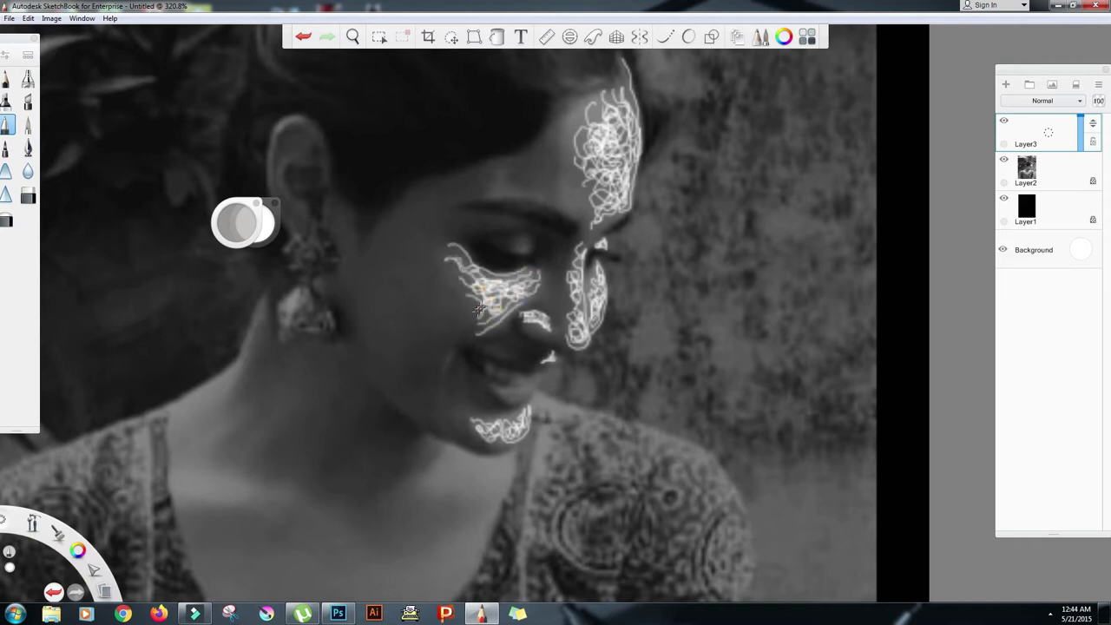
Step: Scribble white highlights on the eyelid, lower lip, earring, ear and back edge of the neck
key(space)
drag(551, 301, 557, 289)
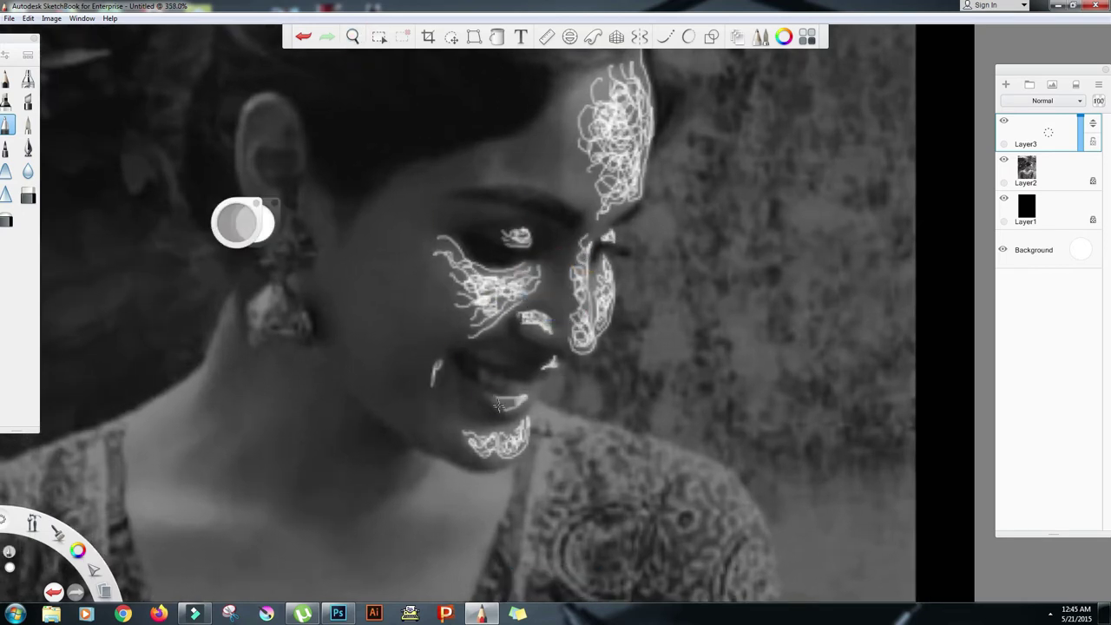
drag(509, 410, 530, 397)
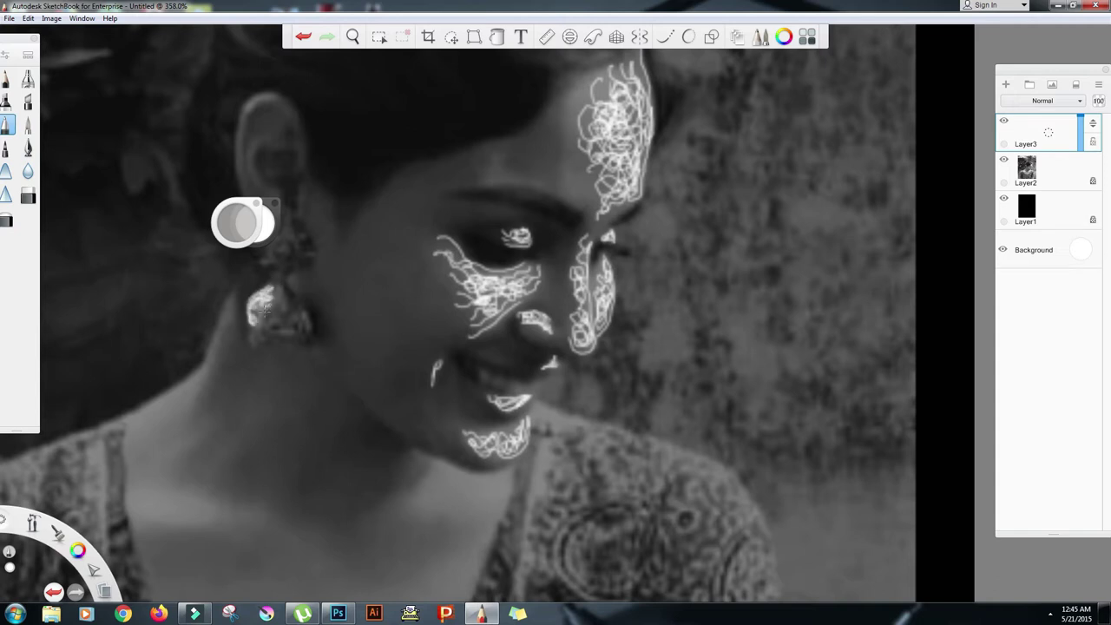
mouse_move(304, 257)
mouse_down()
mouse_move(268, 255)
mouse_move(286, 247)
mouse_up()
drag(216, 354, 232, 333)
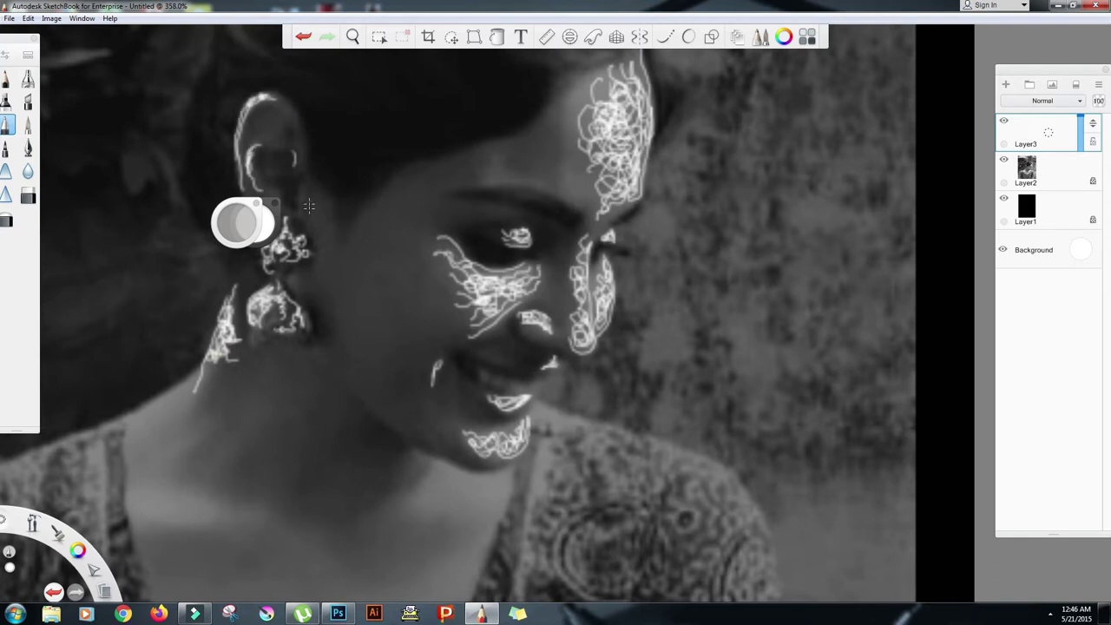
Step: Draw wavy white highlight strands and scribbles along the crown, hairline and side of the hair
key(space)
drag(493, 290, 630, 581)
click(756, 451)
mouse_move(443, 172)
mouse_down()
mouse_move(457, 165)
mouse_move(501, 222)
mouse_up()
mouse_move(474, 156)
mouse_down()
mouse_move(466, 163)
mouse_move(521, 192)
mouse_up()
drag(476, 159, 591, 188)
mouse_move(490, 124)
mouse_down()
mouse_move(539, 120)
mouse_move(646, 169)
mouse_move(699, 204)
mouse_move(729, 278)
mouse_move(735, 227)
mouse_move(767, 281)
mouse_move(786, 391)
mouse_move(815, 382)
mouse_move(776, 279)
mouse_move(820, 321)
mouse_up()
drag(564, 202, 625, 276)
drag(564, 242, 694, 198)
mouse_move(428, 187)
mouse_down()
mouse_move(433, 250)
mouse_move(408, 262)
mouse_move(540, 332)
mouse_move(367, 276)
mouse_move(359, 330)
mouse_move(490, 398)
mouse_up()
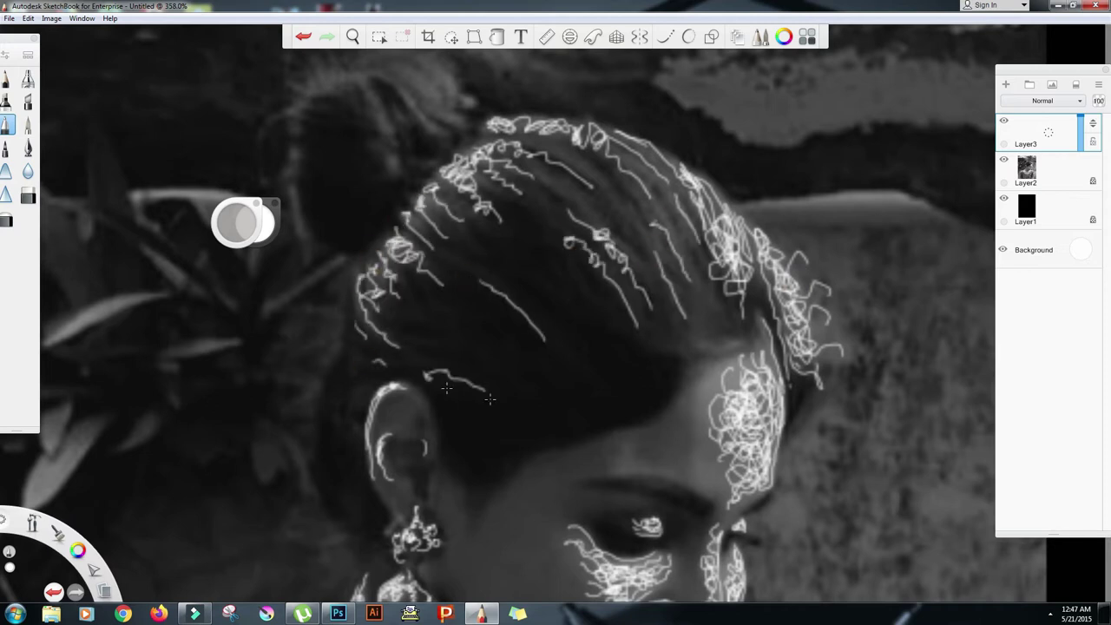
Step: Scribble white highlights around the outer and inner edges of the hair bun
mouse_move(343, 98)
mouse_down()
mouse_move(340, 127)
mouse_move(300, 179)
mouse_move(362, 85)
mouse_move(382, 137)
mouse_move(385, 83)
mouse_move(457, 136)
mouse_up()
key(space)
mouse_move(445, 132)
mouse_down()
mouse_move(458, 238)
mouse_move(481, 226)
mouse_up()
mouse_move(393, 165)
mouse_down()
mouse_move(434, 147)
mouse_move(522, 224)
mouse_move(357, 178)
mouse_move(417, 147)
mouse_up()
Step: Add a layer between the highlights and the photo, set its opacity to 27, and scribble its first forehead strokes
key(space)
drag(674, 504, 680, 165)
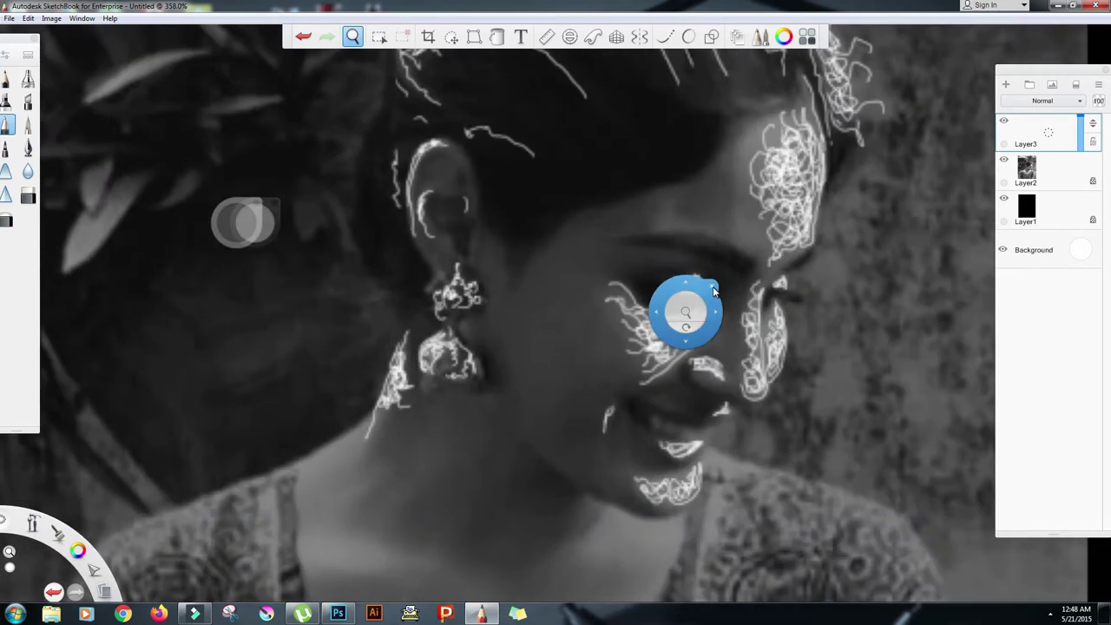
click(1006, 84)
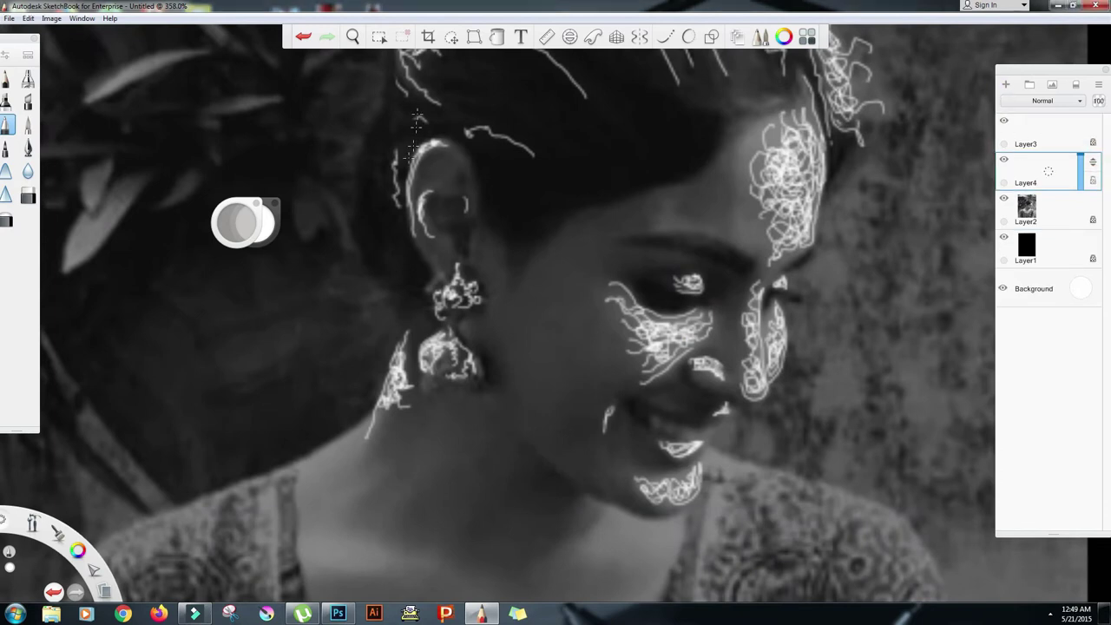
mouse_move(1078, 177)
mouse_down()
mouse_move(1080, 186)
mouse_move(735, 126)
mouse_up()
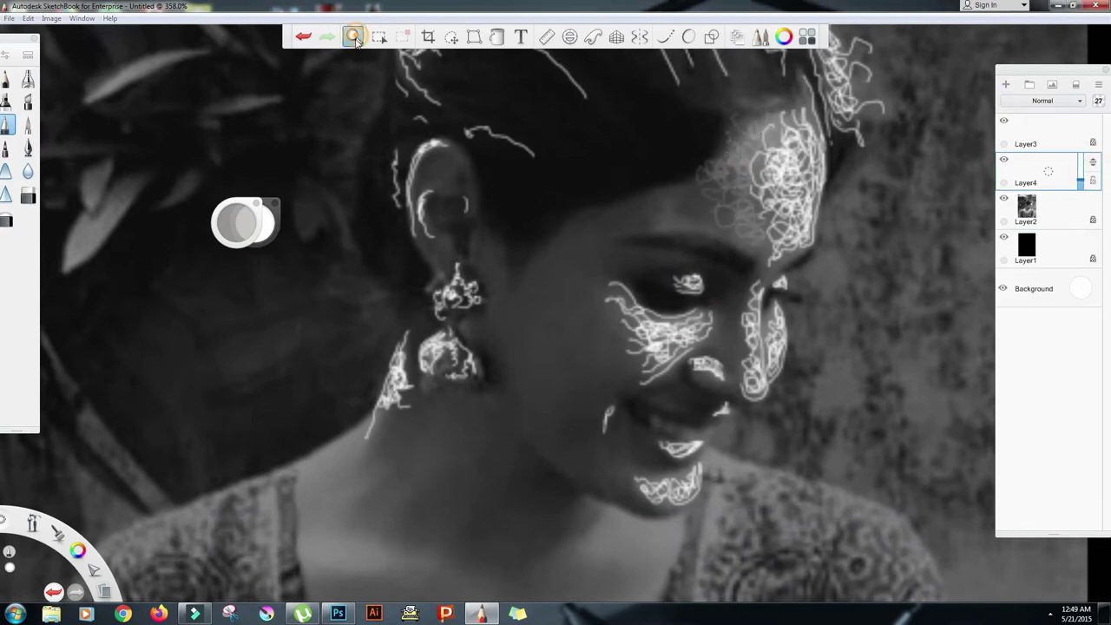
Step: Scribble faint mid-tone loops on Layer4 across the forehead, temple, cheek, eyelid and nose
scroll(777, 224, up, 1)
mouse_move(757, 220)
mouse_down()
mouse_move(713, 168)
mouse_move(680, 175)
mouse_move(662, 202)
mouse_move(613, 183)
mouse_move(608, 214)
mouse_move(514, 330)
mouse_move(549, 356)
mouse_move(580, 356)
mouse_move(496, 343)
mouse_move(541, 305)
mouse_move(539, 289)
mouse_move(518, 284)
mouse_move(518, 234)
mouse_move(600, 172)
mouse_move(655, 160)
mouse_move(700, 204)
mouse_move(623, 209)
mouse_move(687, 259)
mouse_move(592, 227)
mouse_move(699, 239)
mouse_move(602, 262)
mouse_move(625, 252)
mouse_move(590, 236)
mouse_move(618, 295)
mouse_up()
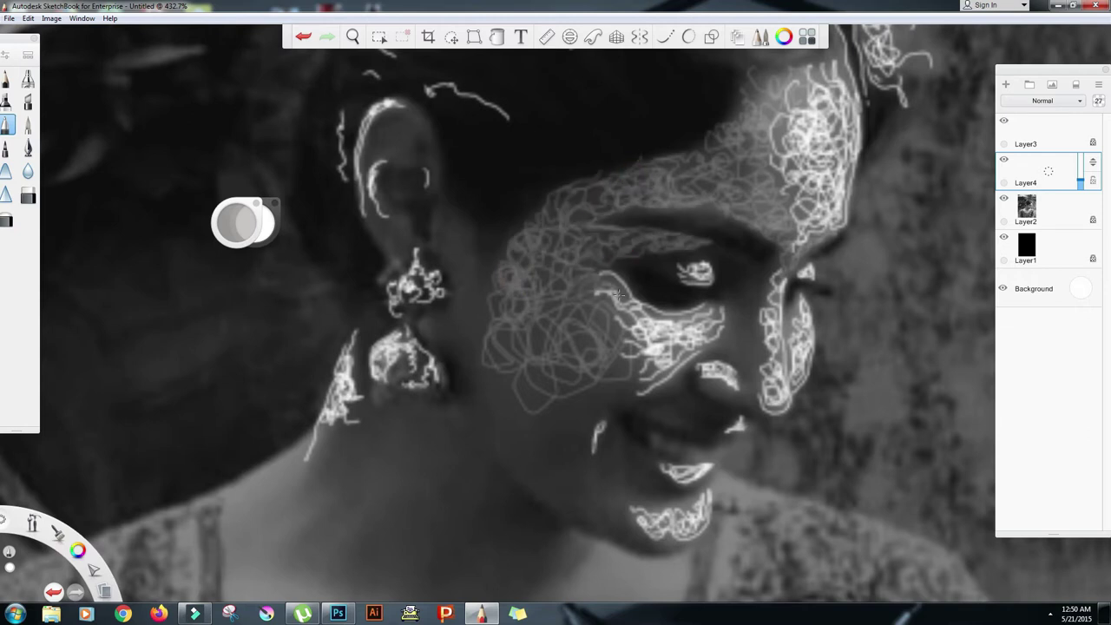
mouse_move(749, 306)
mouse_down()
mouse_move(749, 374)
mouse_move(715, 352)
mouse_move(699, 375)
mouse_move(718, 392)
mouse_move(753, 397)
mouse_up()
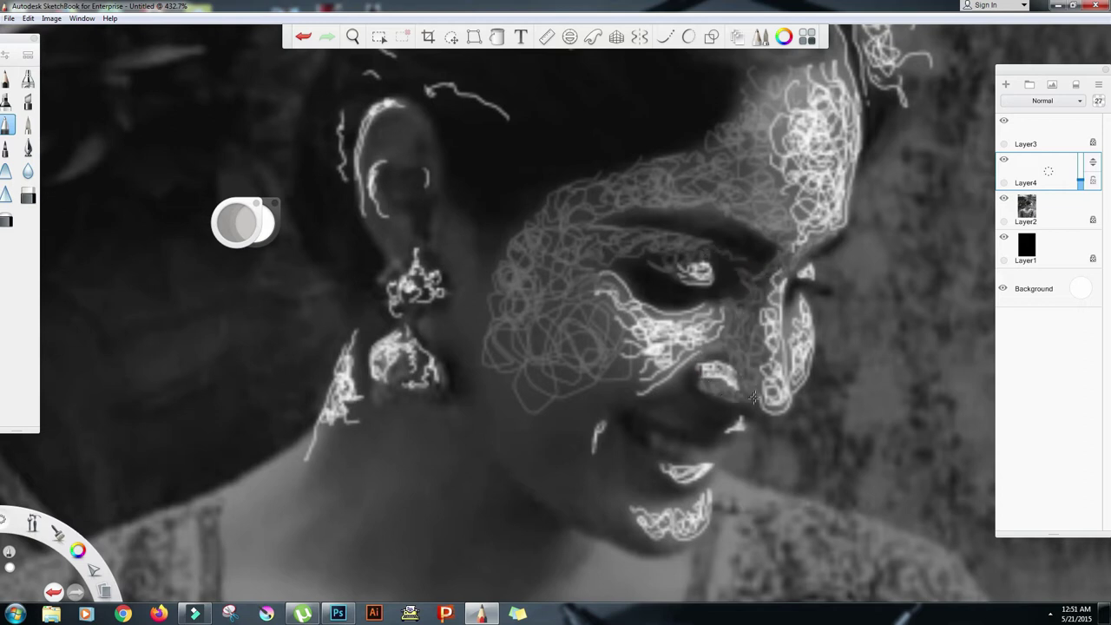
Step: Fill the ear, lower cheek, jaw, mouth and chin with faint mid-tone scribbles on Layer4
mouse_move(415, 120)
mouse_down()
mouse_move(429, 144)
mouse_move(386, 139)
mouse_move(400, 259)
mouse_move(436, 163)
mouse_up()
mouse_move(440, 221)
mouse_down()
mouse_move(482, 321)
mouse_move(433, 347)
mouse_move(460, 400)
mouse_move(512, 434)
mouse_move(555, 504)
mouse_move(599, 519)
mouse_move(513, 434)
mouse_move(590, 394)
mouse_move(600, 418)
mouse_move(651, 314)
mouse_up()
click(352, 37)
click(677, 287)
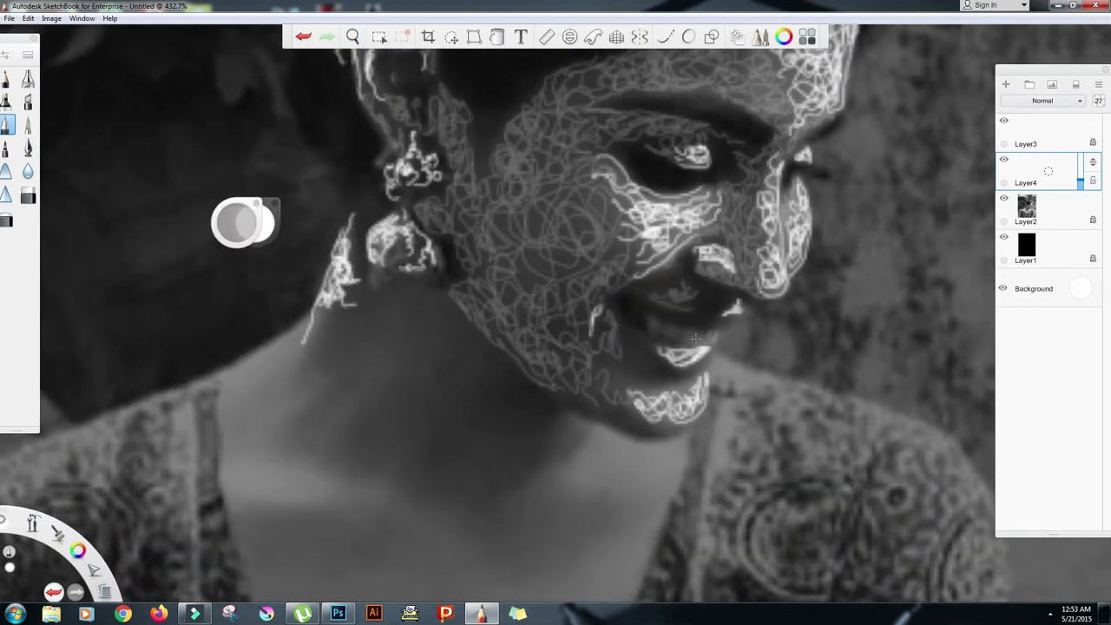
drag(618, 371, 697, 378)
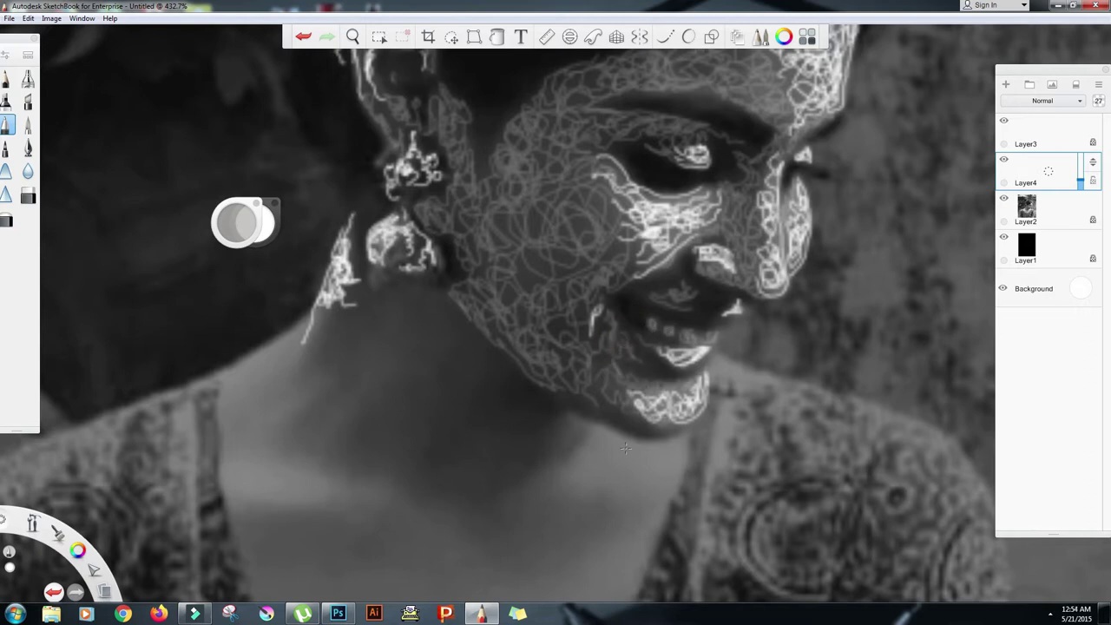
Step: Hide the photo layer to examine the scribbled head on black, and show the photo again
click(1004, 199)
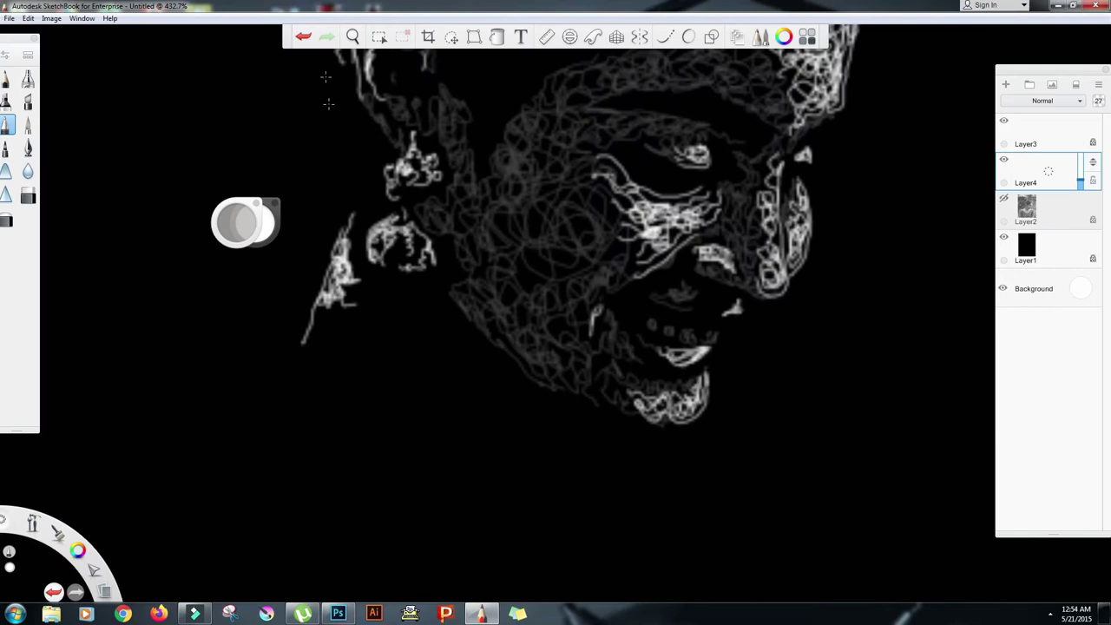
click(352, 37)
drag(429, 208, 485, 468)
click(677, 257)
key(space)
drag(558, 340, 599, 165)
click(1004, 199)
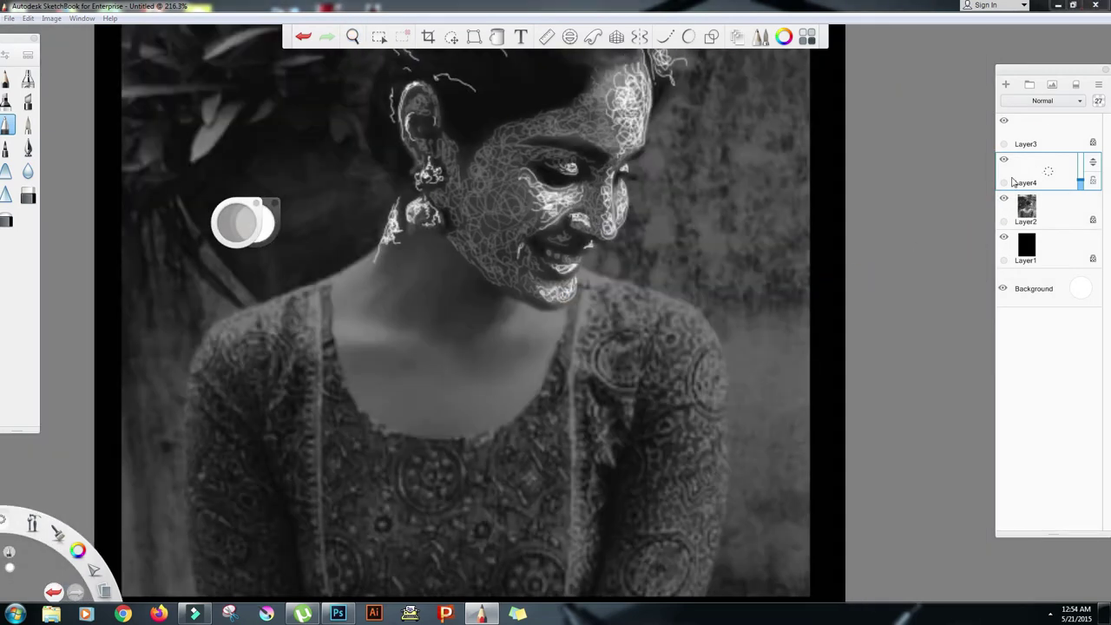
Step: Scribble bright white highlights on Layer3 under the chin, along the neck's side and around the neckline
click(1051, 139)
key(space)
drag(558, 305, 493, 220)
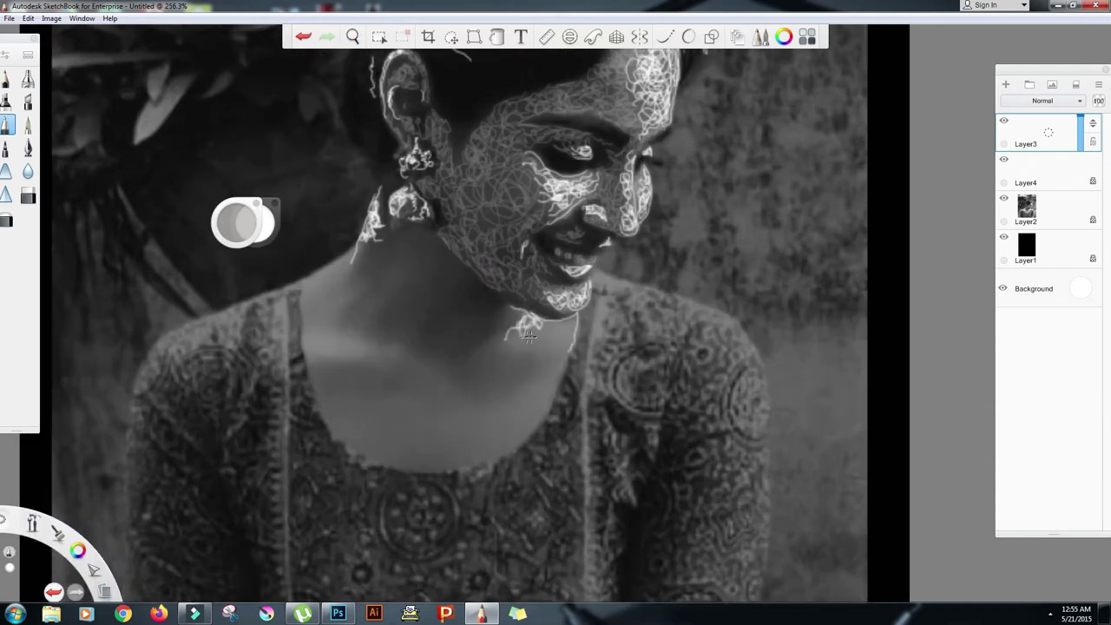
drag(528, 336, 569, 319)
mouse_move(337, 349)
mouse_down()
mouse_move(374, 350)
mouse_move(357, 293)
mouse_move(314, 323)
mouse_move(339, 298)
mouse_up()
drag(347, 257, 352, 325)
key(ctrl+z)
mouse_move(428, 373)
mouse_down()
mouse_move(421, 421)
mouse_move(491, 415)
mouse_move(548, 357)
mouse_move(482, 443)
mouse_move(533, 409)
mouse_move(370, 404)
mouse_move(399, 412)
mouse_move(349, 423)
mouse_move(352, 436)
mouse_move(323, 389)
mouse_move(405, 371)
mouse_move(382, 450)
mouse_move(465, 454)
mouse_move(560, 343)
mouse_up()
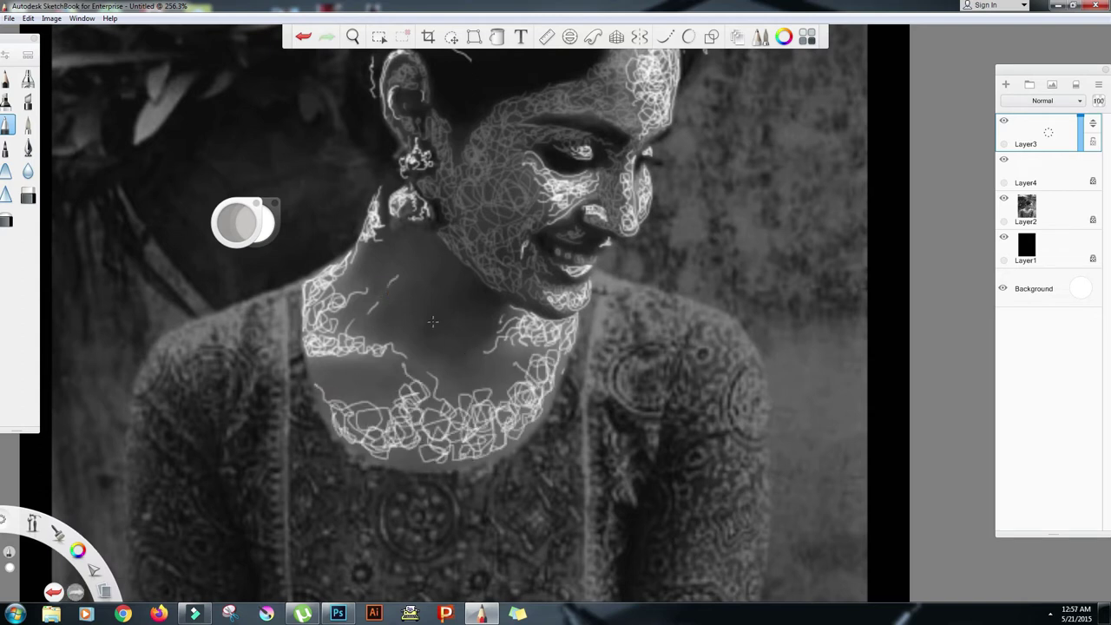
Step: Fill the shaded neck and chest areas with faint mid-tone scribbles on Layer4
click(1041, 181)
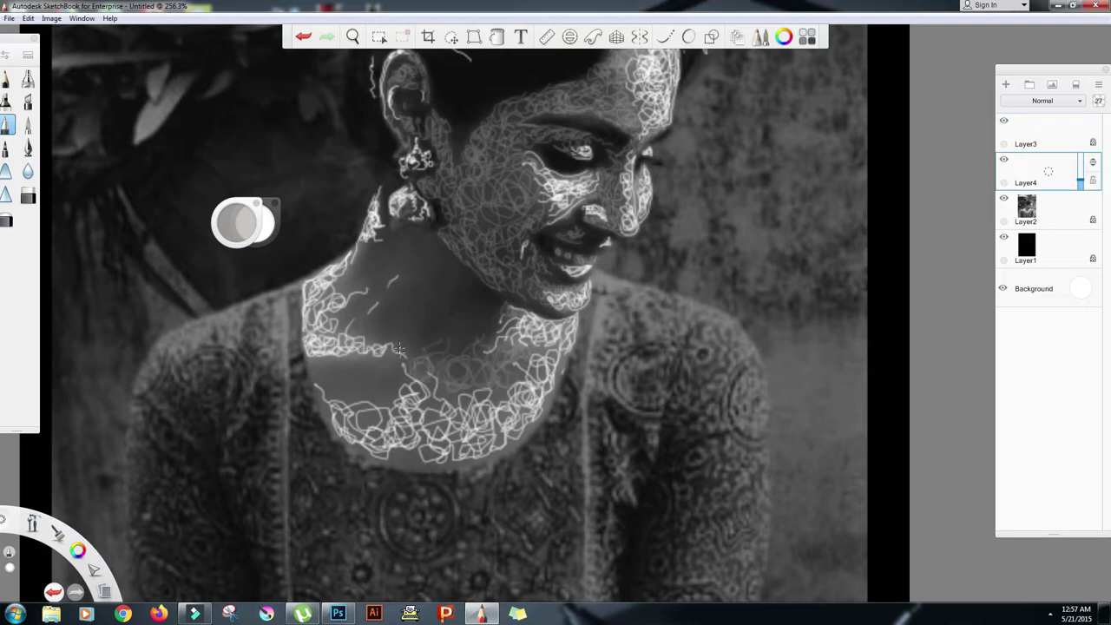
mouse_move(402, 340)
mouse_down()
mouse_move(411, 276)
mouse_move(353, 304)
mouse_move(367, 284)
mouse_move(406, 294)
mouse_move(446, 279)
mouse_move(397, 283)
mouse_move(325, 367)
mouse_move(393, 393)
mouse_up()
drag(379, 241, 366, 322)
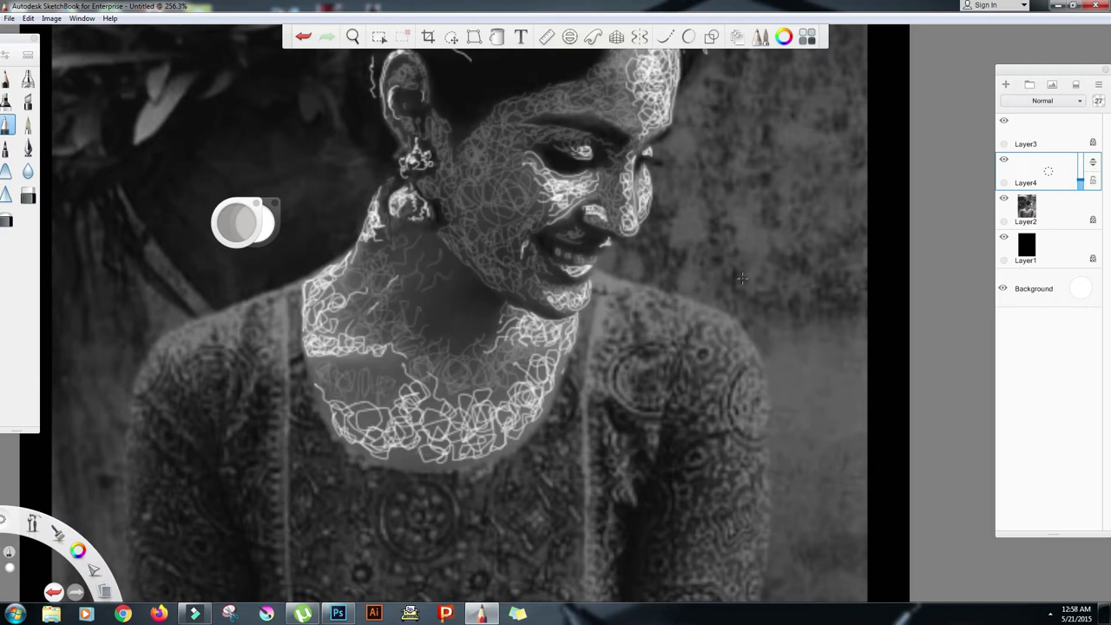
Step: Add faint mid-tone strands on Layer4 between the hair highlights and around the ear
key(space)
drag(546, 238, 585, 324)
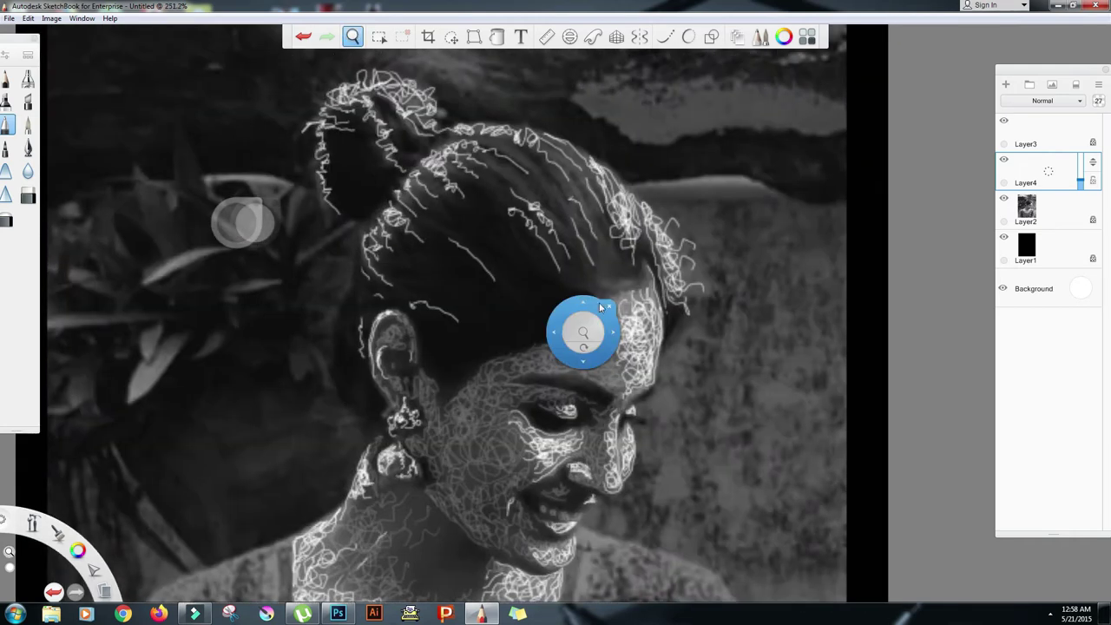
mouse_move(491, 163)
mouse_down()
mouse_move(534, 195)
mouse_move(570, 179)
mouse_move(624, 254)
mouse_move(536, 242)
mouse_move(447, 202)
mouse_move(437, 247)
mouse_move(449, 275)
mouse_up()
drag(369, 283, 411, 290)
drag(527, 261, 545, 283)
drag(426, 352, 443, 380)
drag(352, 342, 352, 349)
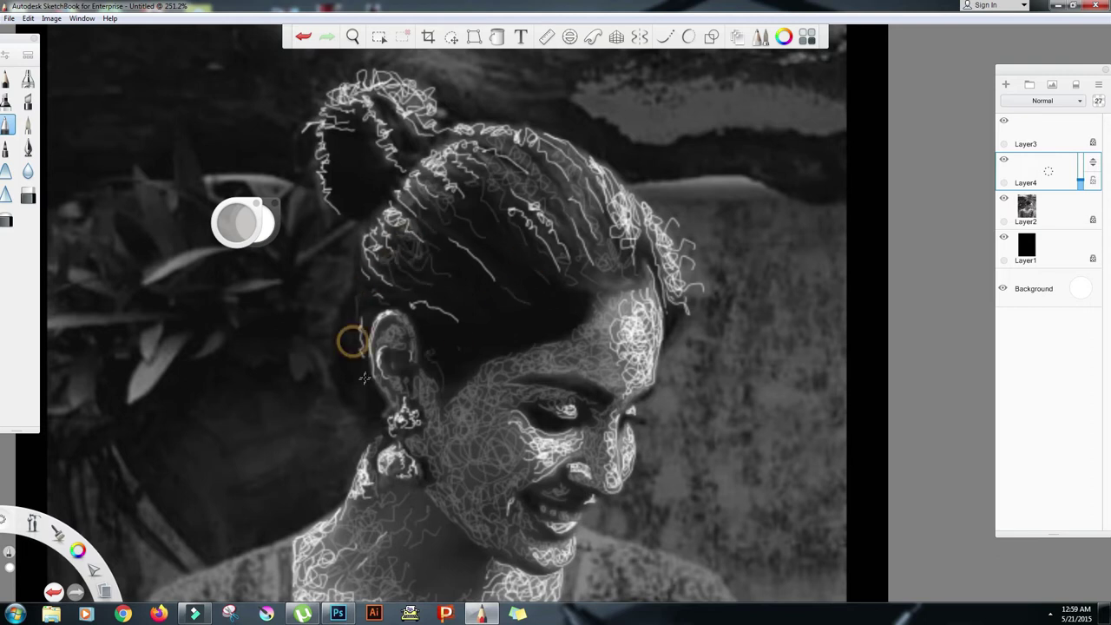
Step: Hide the photo layer to check the whole scribbled portrait, and show the photo again
click(1003, 198)
drag(354, 37, 692, 276)
click(1003, 199)
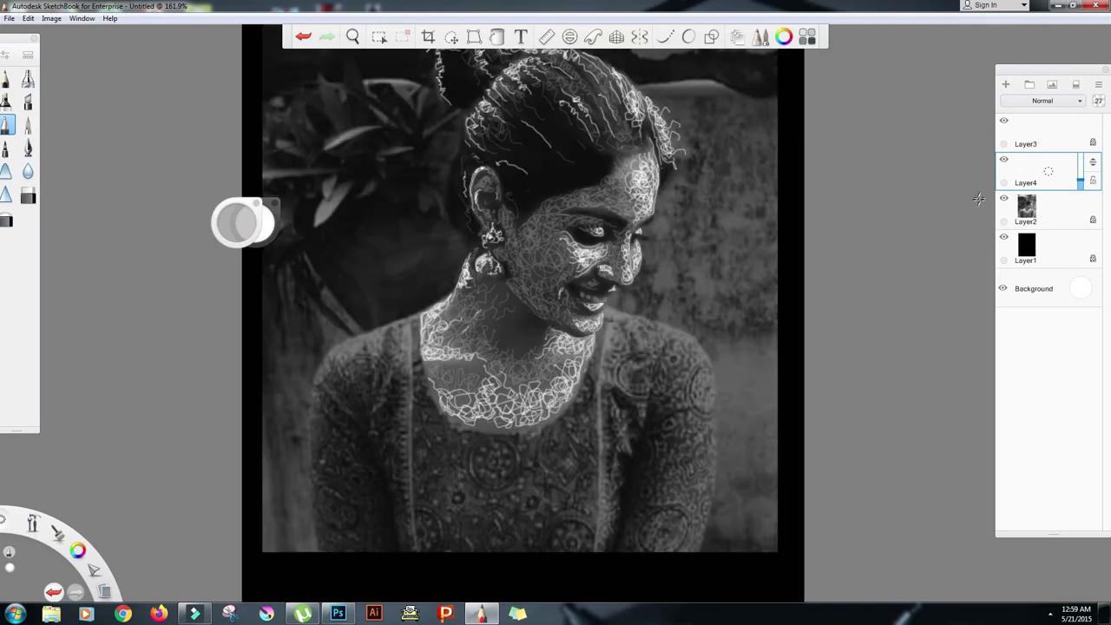
Step: Add a new top layer and outline a V-shaped guide from both shoulders down to the photo's lower edge
click(1005, 84)
drag(1026, 170, 1023, 130)
click(1004, 237)
click(1003, 237)
drag(430, 460, 487, 554)
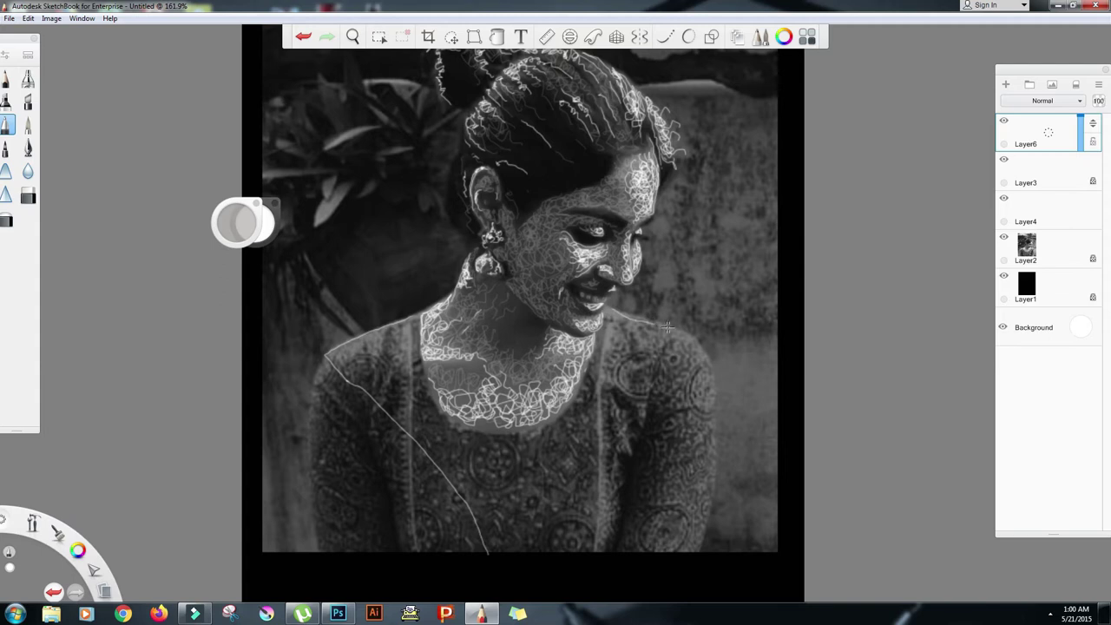
drag(614, 431, 491, 552)
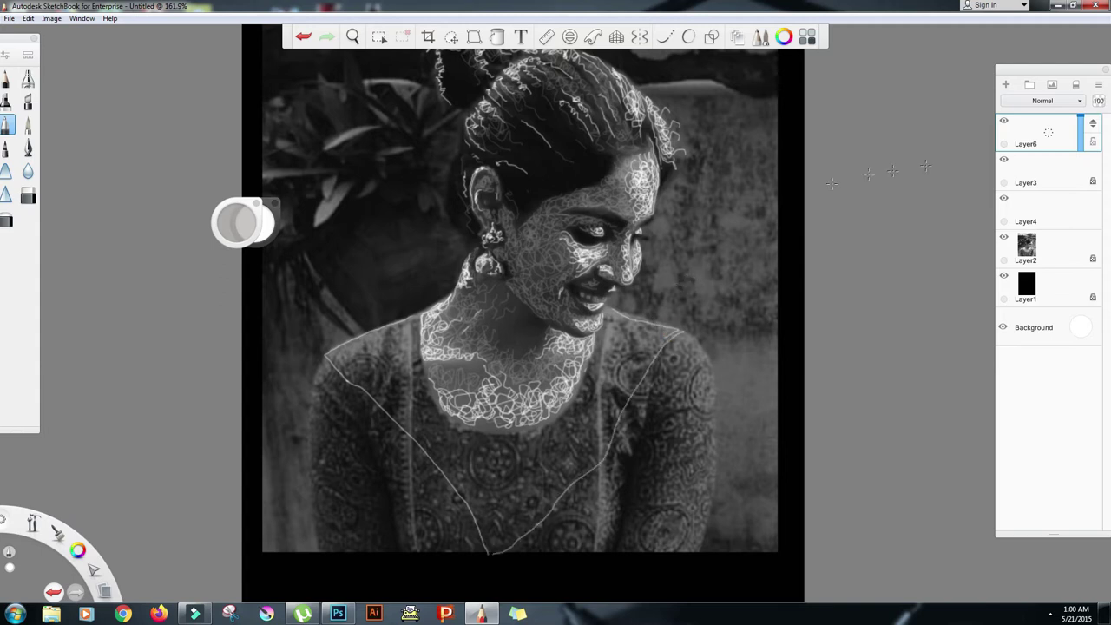
Step: Scribble white loops on Layer3 across the shoulders and blouse, keeping inside the V-shaped guide
click(1037, 170)
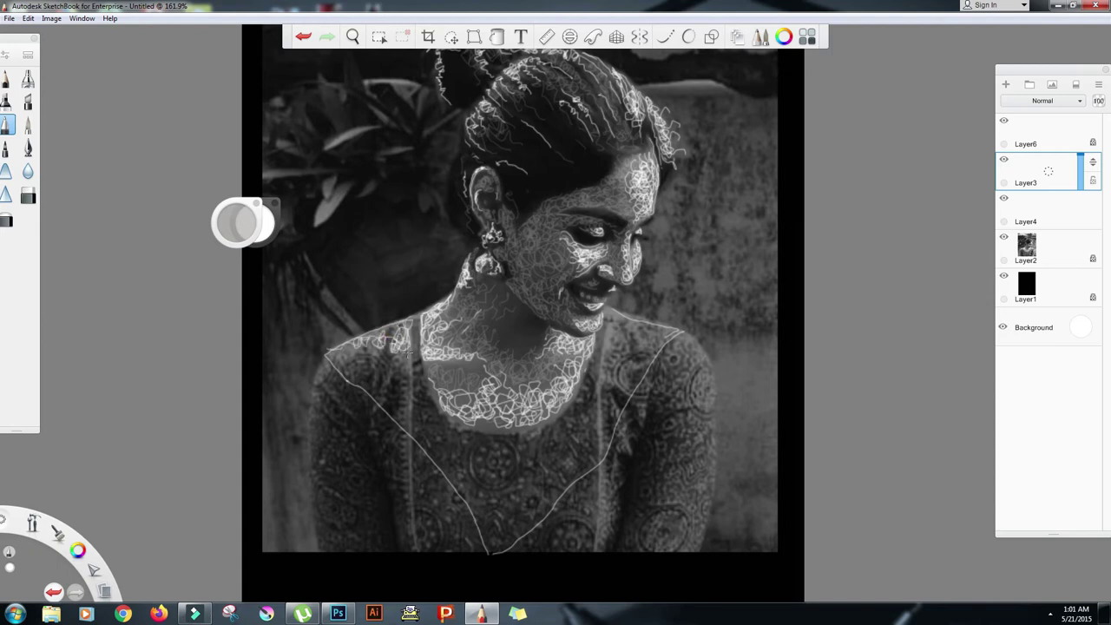
mouse_move(466, 429)
mouse_down()
mouse_move(478, 448)
mouse_move(531, 473)
mouse_move(514, 517)
mouse_up()
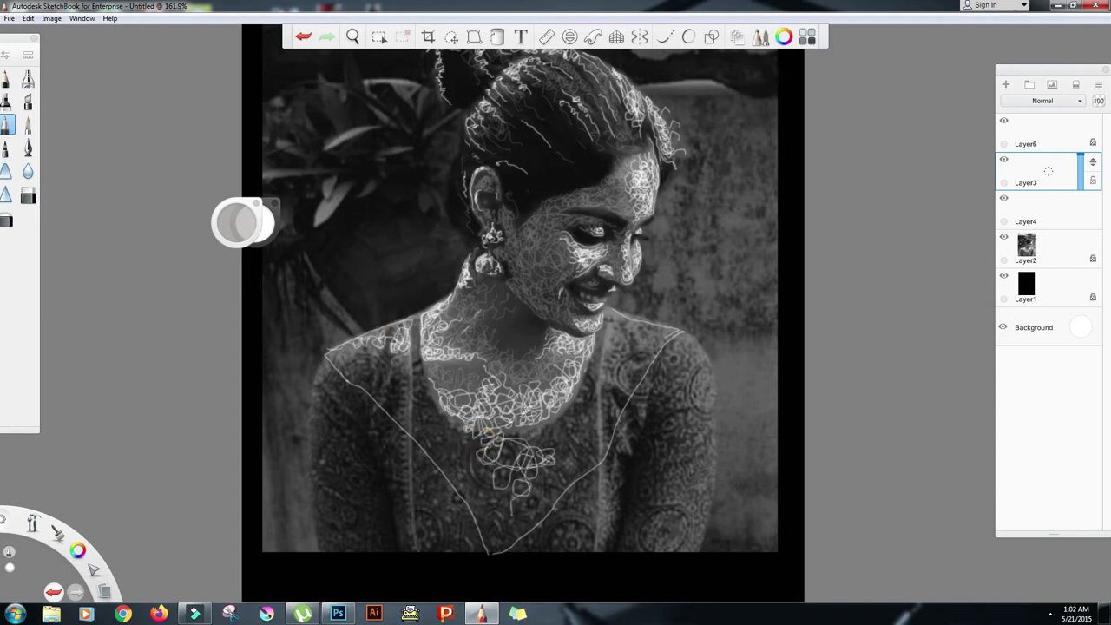
mouse_move(445, 432)
mouse_down()
mouse_move(505, 517)
mouse_move(583, 434)
mouse_move(614, 333)
mouse_up()
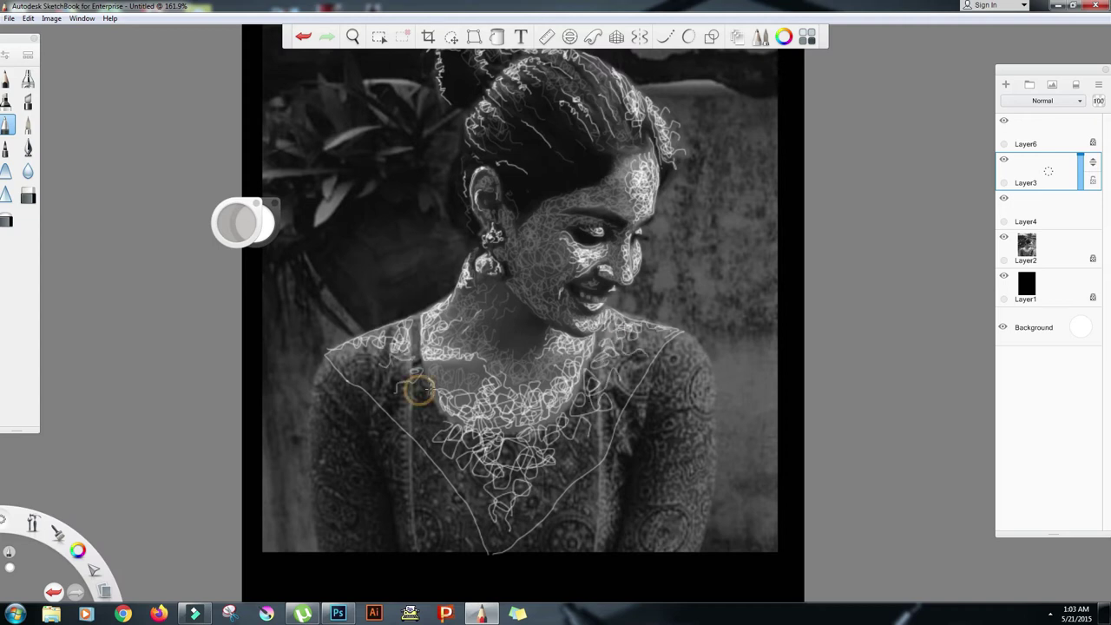
Step: Hide the V-shaped guide layer and the photo layer, and examine the scribbled portrait up close
click(1004, 121)
click(1004, 236)
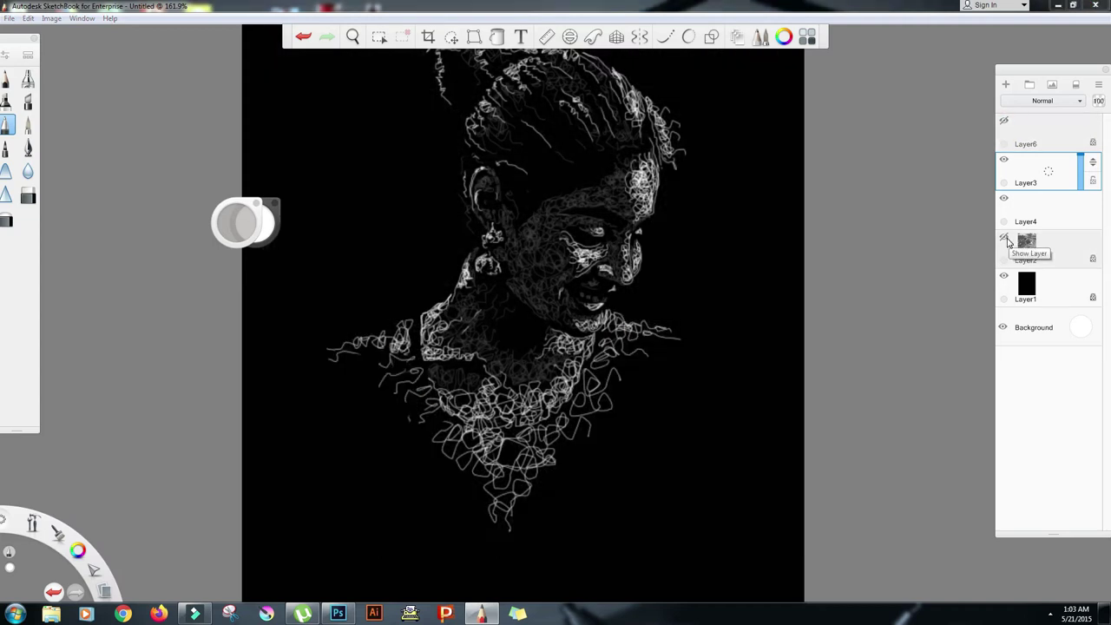
scroll(559, 276, up, 3)
drag(591, 207, 600, 322)
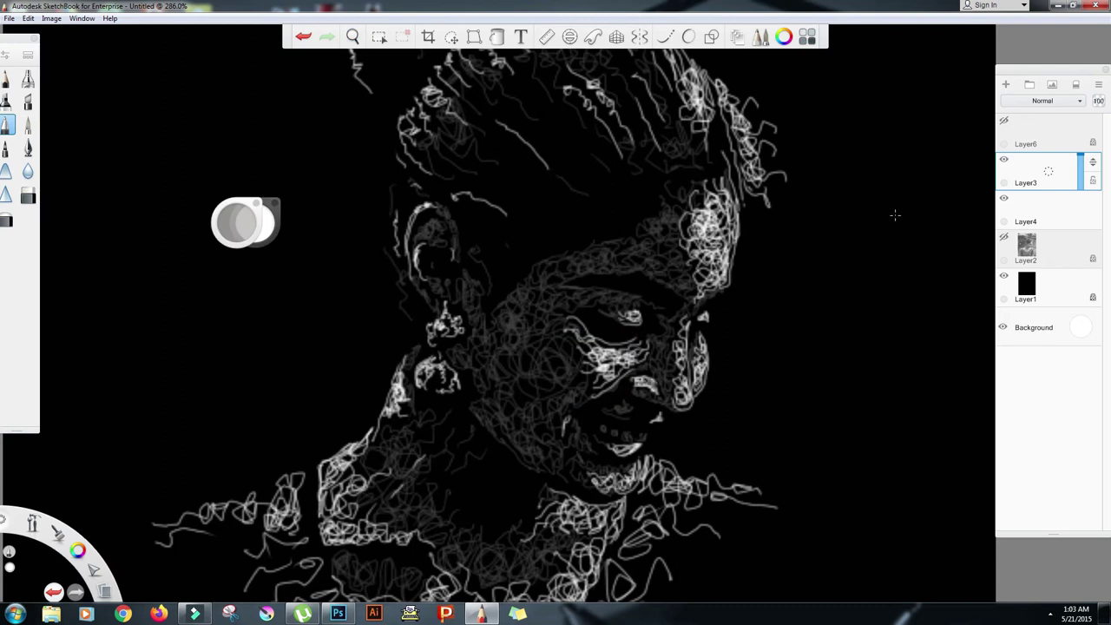
Step: Set Layer4's opacity to 17 and add a new layer directly above it at 28% opacity
click(1067, 211)
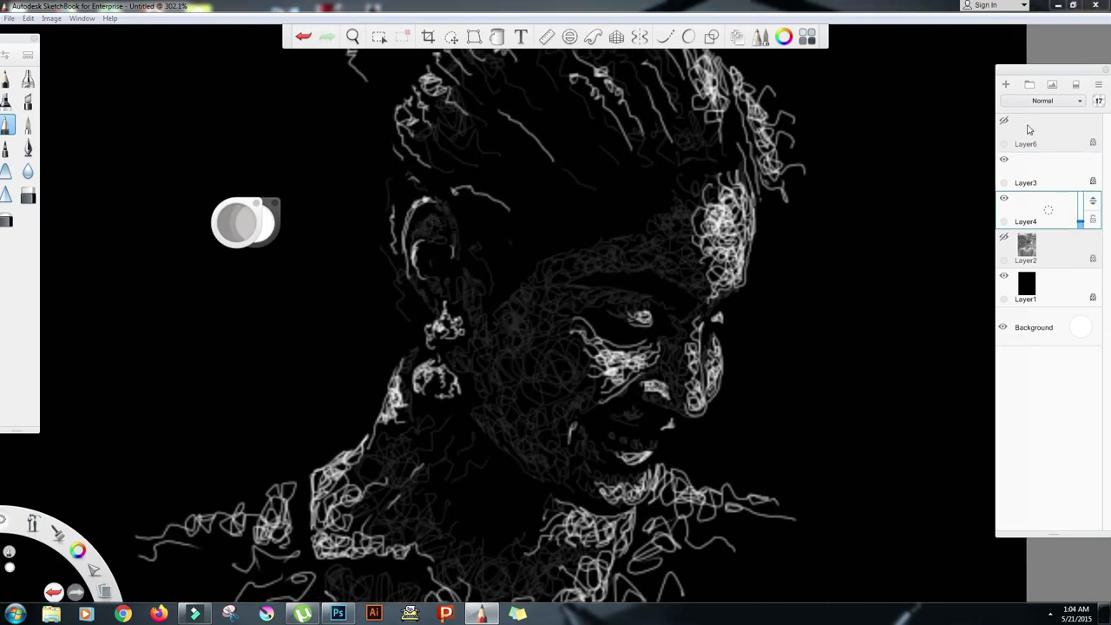
click(1006, 84)
click(1080, 218)
Step: Scribble faint mid-tone loops over the cheek, brow, forehead and jaw on Layer7
mouse_move(525, 345)
mouse_down()
mouse_move(577, 386)
mouse_move(511, 304)
mouse_move(546, 269)
mouse_move(665, 248)
mouse_move(693, 262)
mouse_move(694, 191)
mouse_up()
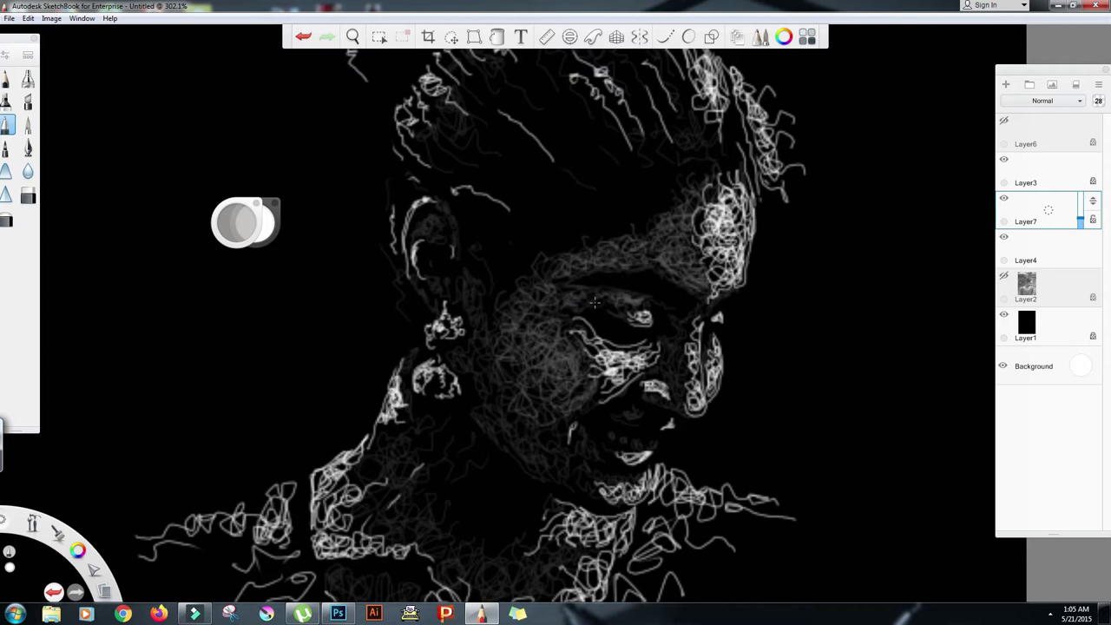
mouse_move(530, 397)
mouse_down()
mouse_move(552, 453)
mouse_move(573, 471)
mouse_up()
drag(495, 356, 522, 439)
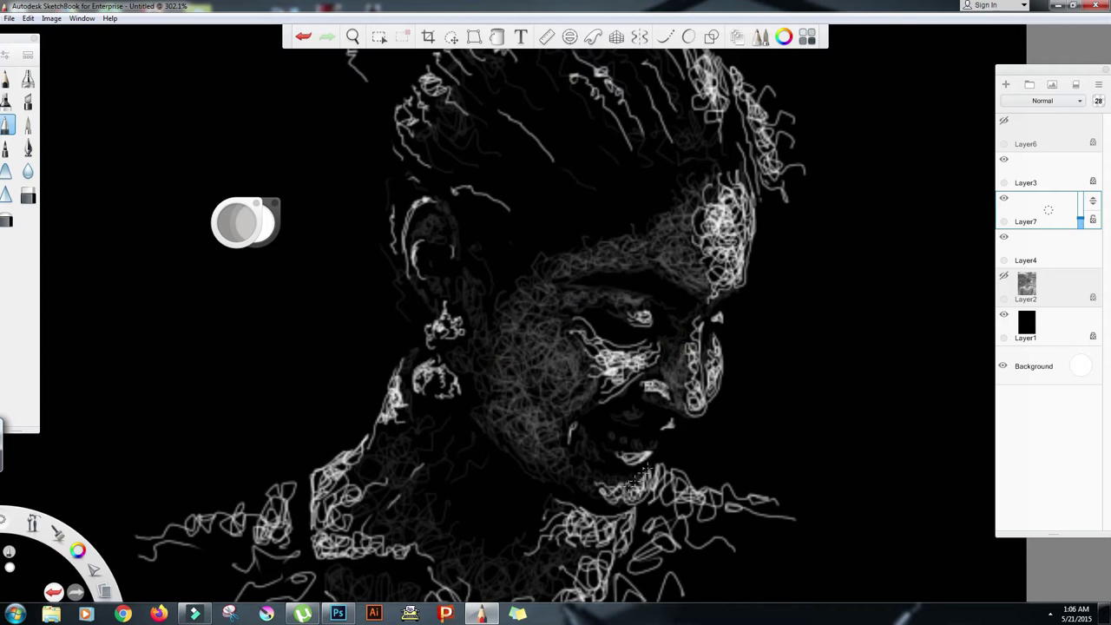
Step: Scribble faint mid-tone loops across the neck, collarbone and upper chest
mouse_move(362, 482)
mouse_down()
mouse_move(403, 433)
mouse_move(394, 520)
mouse_move(421, 472)
mouse_move(446, 465)
mouse_up()
key(space)
mouse_move(564, 428)
mouse_down()
mouse_move(553, 277)
mouse_move(566, 247)
mouse_up()
mouse_move(332, 386)
mouse_down()
mouse_move(378, 412)
mouse_move(427, 410)
mouse_up()
mouse_move(449, 347)
mouse_down()
mouse_move(481, 290)
mouse_move(438, 390)
mouse_move(480, 334)
mouse_move(542, 386)
mouse_move(556, 369)
mouse_up()
drag(357, 395, 443, 412)
Step: Scribble faint mid-tones through the hair, around the ear and across the hair bun on Layer7
key(space)
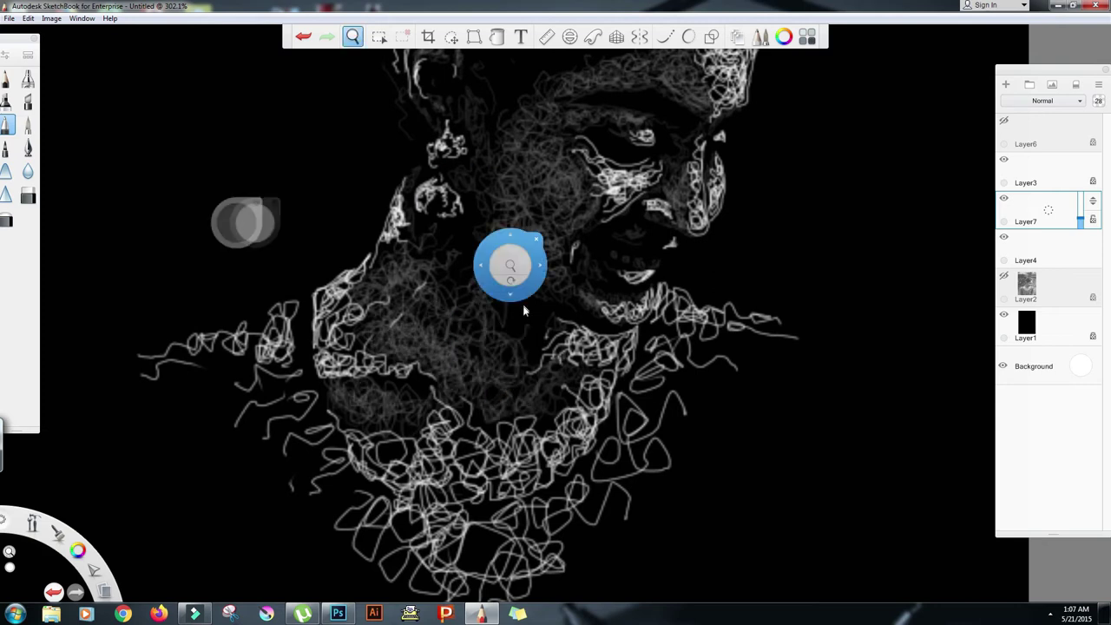
drag(575, 127, 540, 435)
drag(438, 163, 513, 248)
mouse_move(432, 184)
mouse_down()
mouse_move(474, 215)
mouse_move(423, 217)
mouse_move(442, 260)
mouse_move(390, 276)
mouse_move(372, 302)
mouse_up()
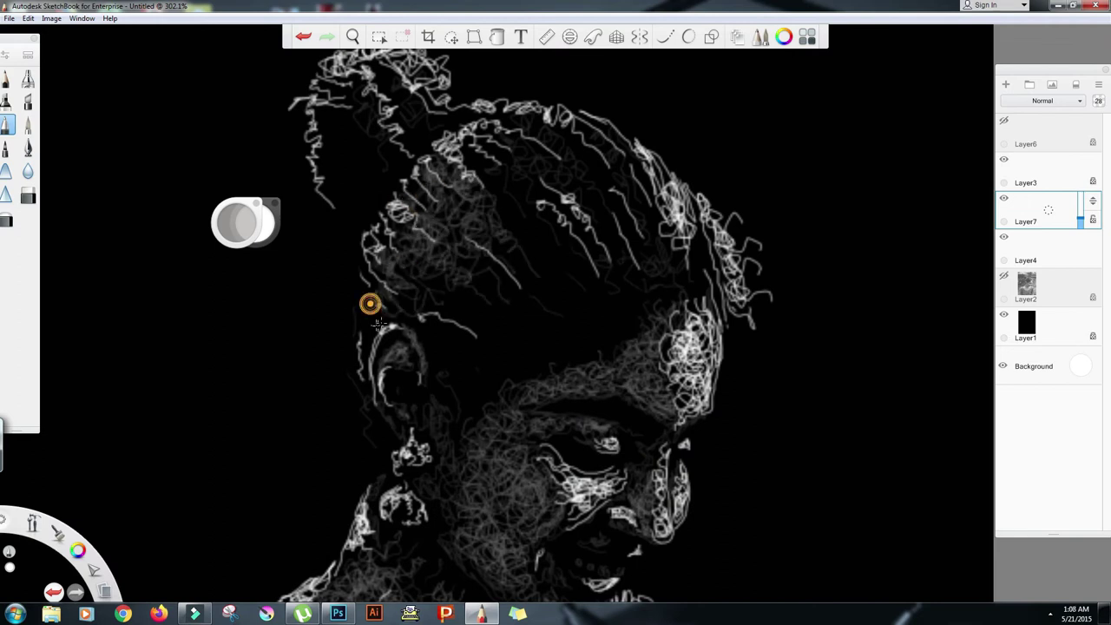
drag(319, 108, 332, 164)
mouse_move(332, 165)
mouse_down()
mouse_move(360, 104)
mouse_move(329, 91)
mouse_move(390, 78)
mouse_up()
drag(391, 78, 494, 108)
drag(495, 108, 510, 206)
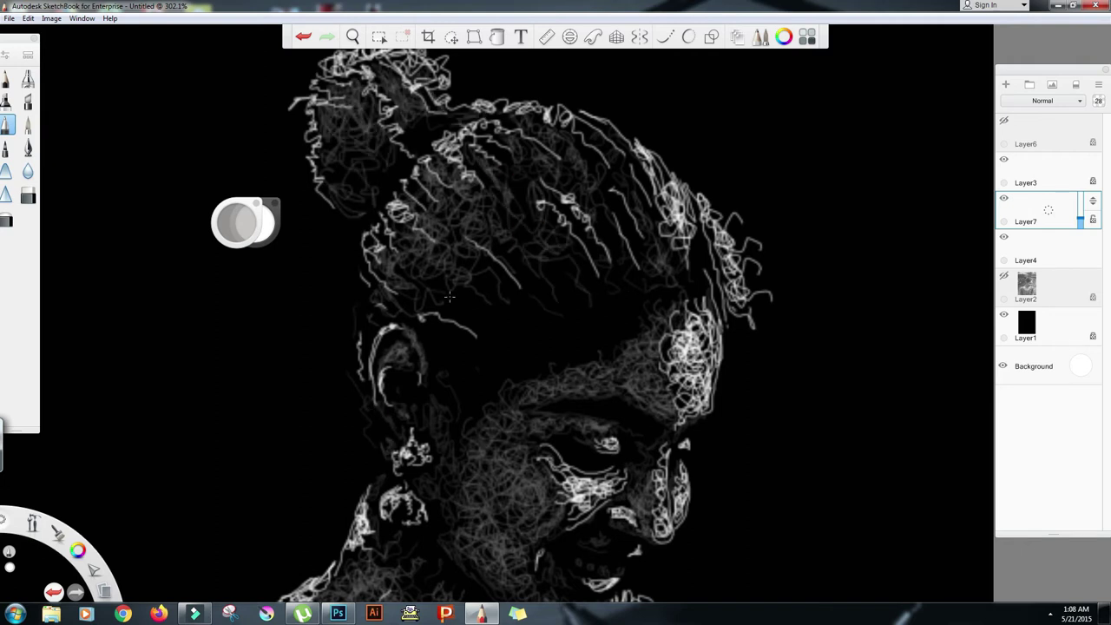
scroll(577, 291, down, 5)
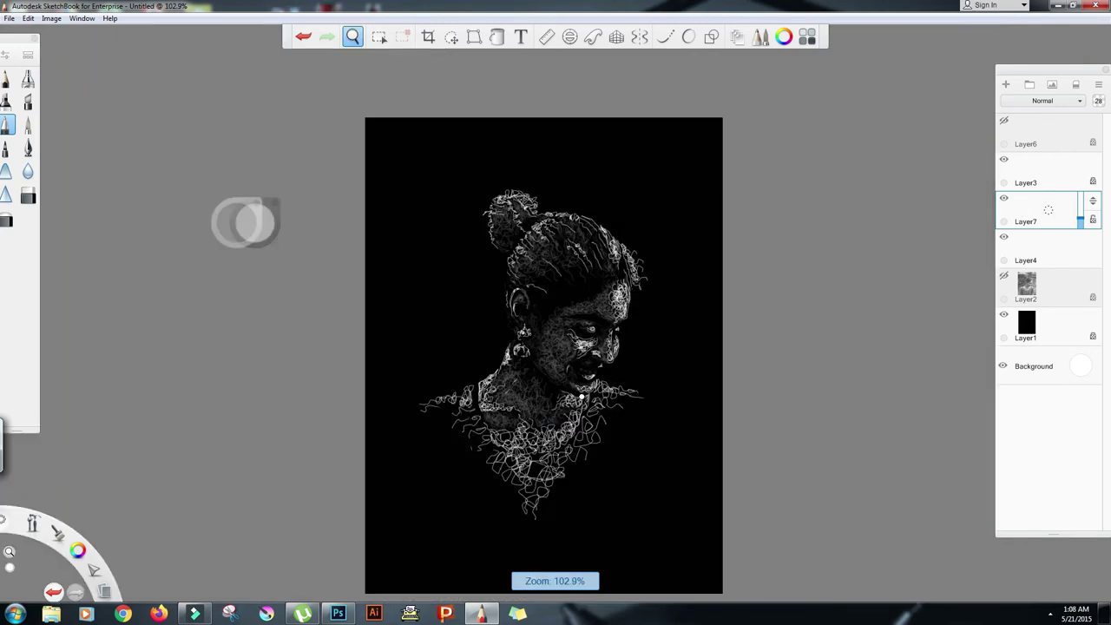
Step: Thicken the shoulders and blouse with white loops on Layer3, letting loose threads trail from the lower edge
scroll(590, 379, up, 3)
mouse_move(466, 417)
mouse_down()
mouse_move(439, 399)
mouse_move(402, 260)
mouse_move(390, 301)
mouse_move(339, 303)
mouse_move(387, 269)
mouse_move(362, 302)
mouse_move(351, 350)
mouse_move(371, 321)
mouse_move(355, 420)
mouse_move(394, 401)
mouse_move(457, 399)
mouse_move(526, 469)
mouse_move(582, 464)
mouse_move(599, 357)
mouse_move(639, 352)
mouse_move(631, 291)
mouse_move(755, 269)
mouse_up()
click(1085, 181)
mouse_move(531, 365)
mouse_down()
mouse_move(511, 409)
mouse_move(588, 374)
mouse_move(522, 464)
mouse_move(455, 411)
mouse_move(457, 390)
mouse_move(426, 369)
mouse_move(387, 386)
mouse_move(400, 338)
mouse_move(381, 331)
mouse_move(373, 289)
mouse_up()
mouse_move(622, 334)
mouse_down()
mouse_move(728, 386)
mouse_move(665, 458)
mouse_up()
mouse_move(599, 400)
mouse_down()
mouse_move(611, 492)
mouse_move(600, 473)
mouse_up()
key(ctrl+z)
drag(452, 431, 474, 551)
drag(496, 489, 347, 273)
scroll(601, 179, up, 3)
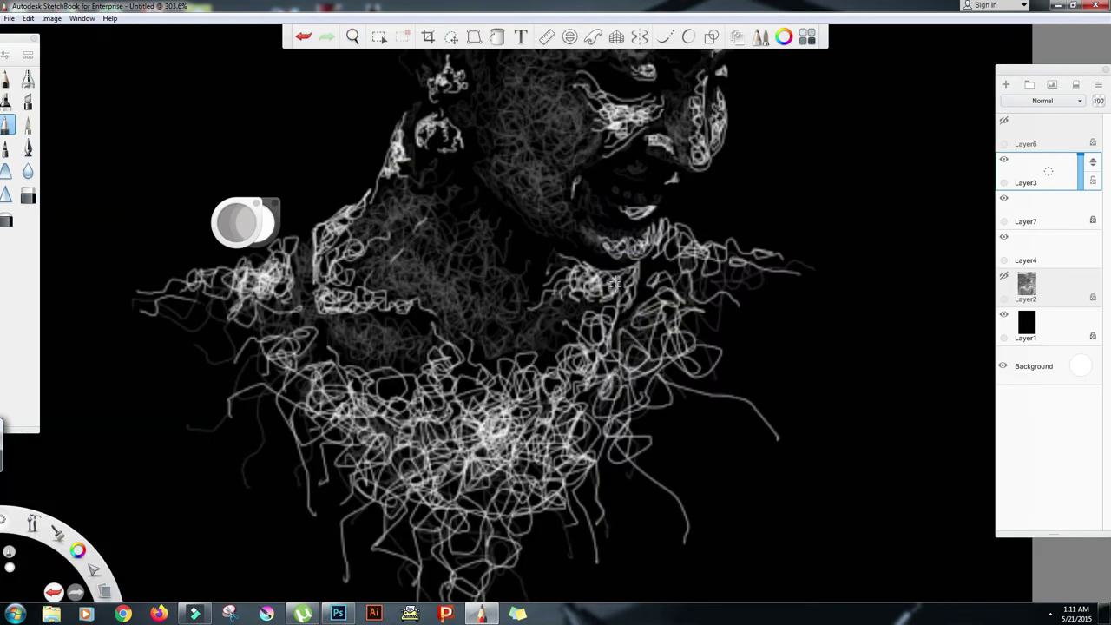
Step: Strengthen the white highlights on the earring, neck edge and shoulder line
drag(433, 116, 425, 139)
drag(420, 129, 457, 147)
mouse_move(371, 191)
mouse_down()
mouse_move(325, 232)
mouse_move(318, 260)
mouse_up()
mouse_move(448, 57)
mouse_down()
mouse_move(434, 90)
mouse_move(441, 84)
mouse_up()
Step: Strengthen the white highlights under the eye, along the nose and on the forehead
click(353, 38)
drag(643, 244, 582, 378)
mouse_move(535, 263)
mouse_down()
mouse_move(596, 321)
mouse_move(629, 271)
mouse_move(631, 325)
mouse_up()
drag(649, 282, 653, 308)
drag(668, 113, 675, 178)
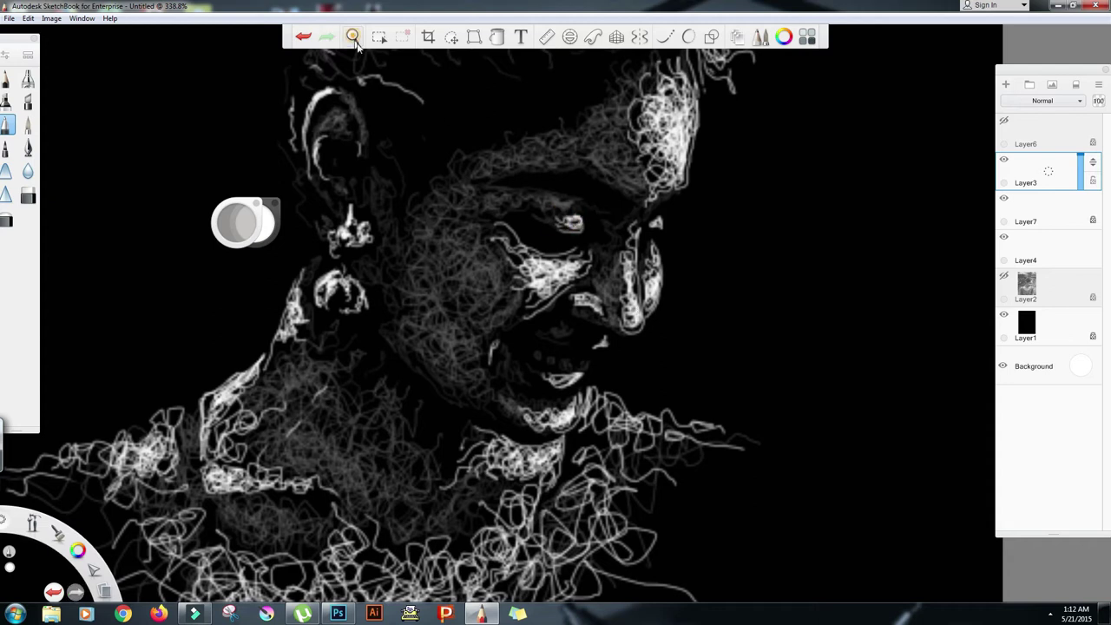
Step: Add white highlight scribbles to the crown and the back of the hair on Layer3
drag(638, 316, 525, 323)
click(475, 335)
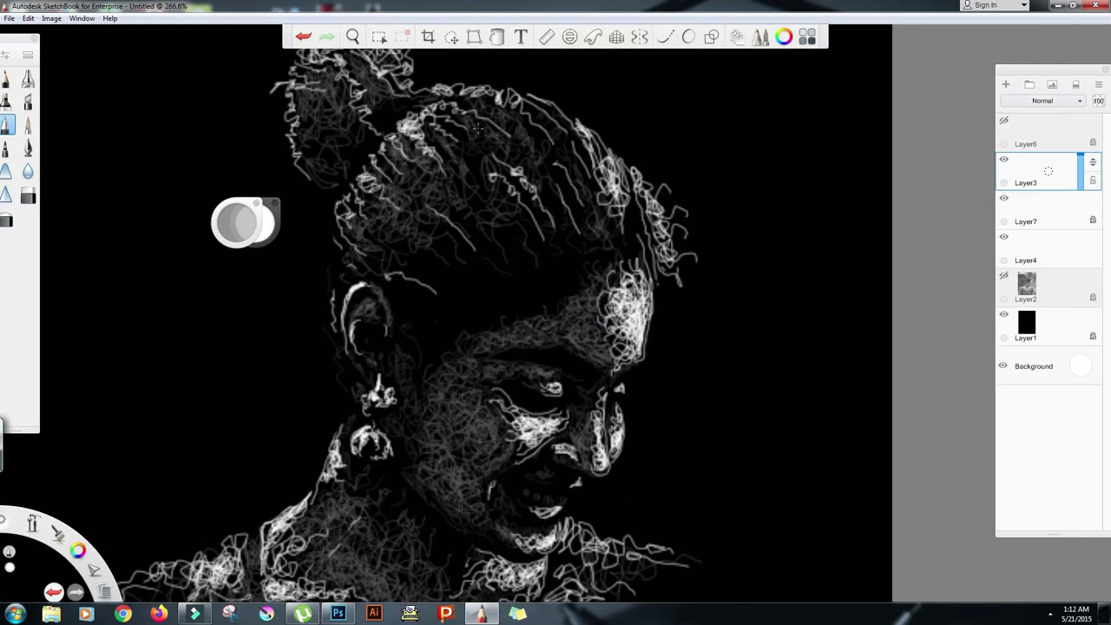
mouse_move(442, 124)
mouse_down()
mouse_move(402, 139)
mouse_move(477, 99)
mouse_up()
key(space)
drag(511, 236, 633, 261)
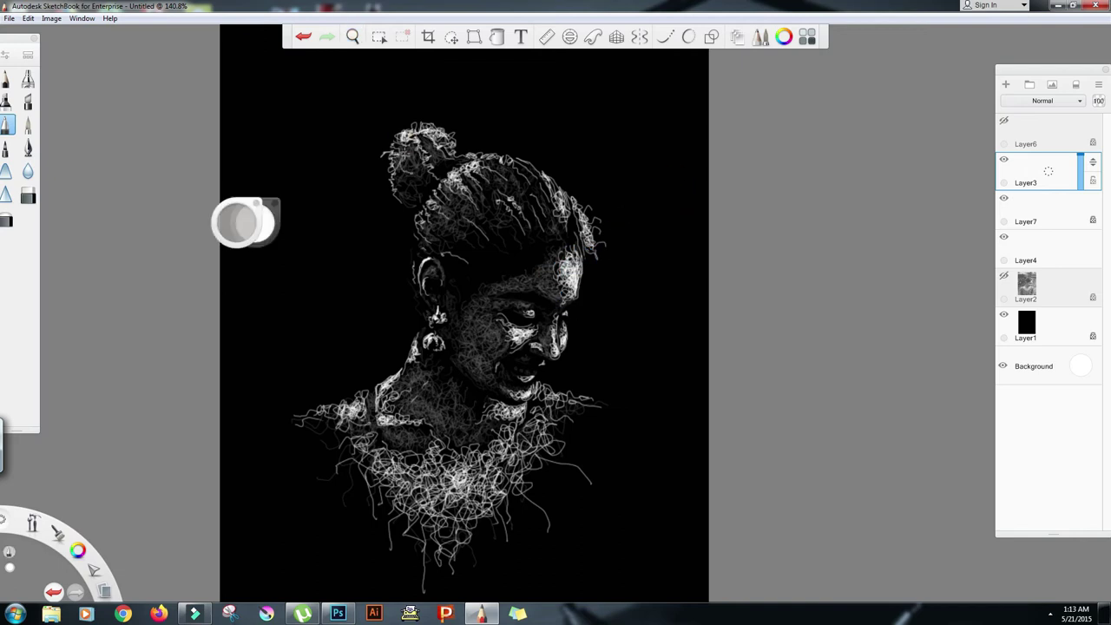
mouse_move(448, 203)
mouse_down()
mouse_move(481, 177)
mouse_move(426, 238)
mouse_up()
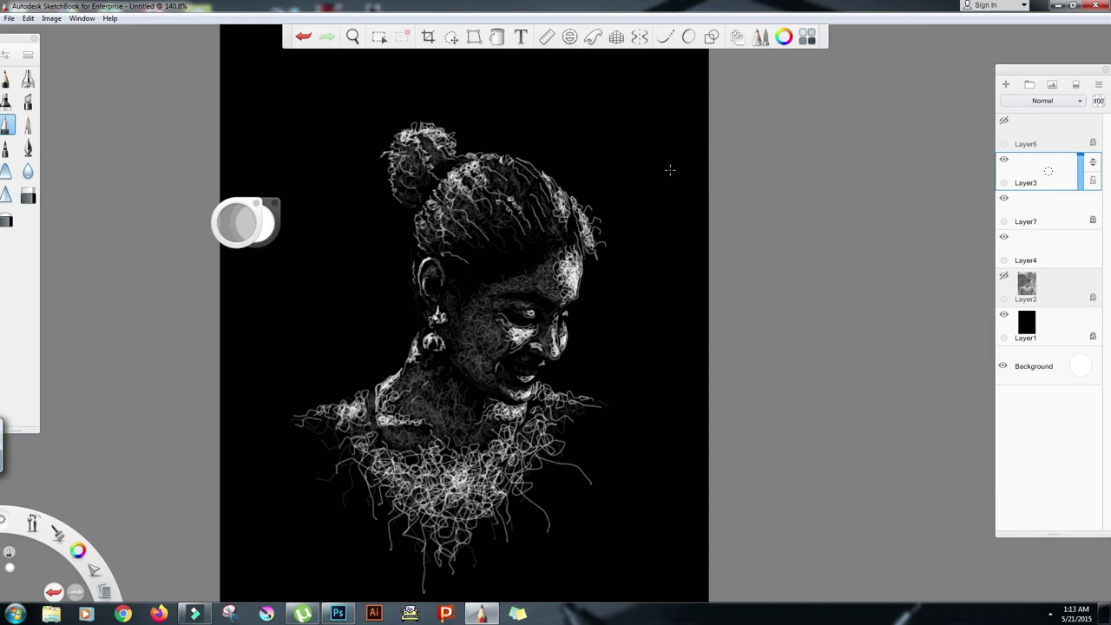
Step: Try loose scribbled strands beside the front hairline on a new layer above Layer4, and undo the last two
click(1005, 84)
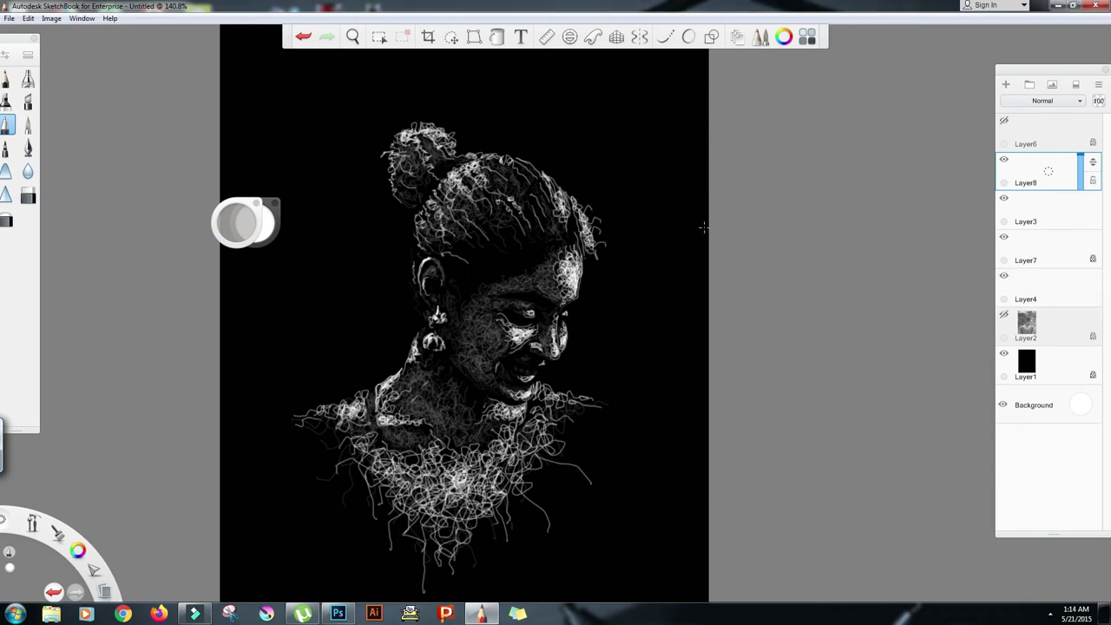
key(ctrl+z)
key(space)
drag(546, 282, 590, 260)
click(1033, 250)
click(1006, 84)
mouse_move(591, 207)
mouse_down()
mouse_move(613, 191)
mouse_move(642, 202)
mouse_up()
drag(614, 217, 654, 227)
drag(596, 194, 612, 146)
drag(650, 165, 659, 146)
key(ctrl+z)
key(ctrl+z)
Step: Try long curved strands fanning outward from the front hairline
key(space)
drag(555, 305, 599, 269)
drag(612, 172, 639, 118)
mouse_move(618, 184)
mouse_down()
mouse_move(603, 121)
mouse_move(675, 134)
mouse_up()
drag(609, 172, 588, 116)
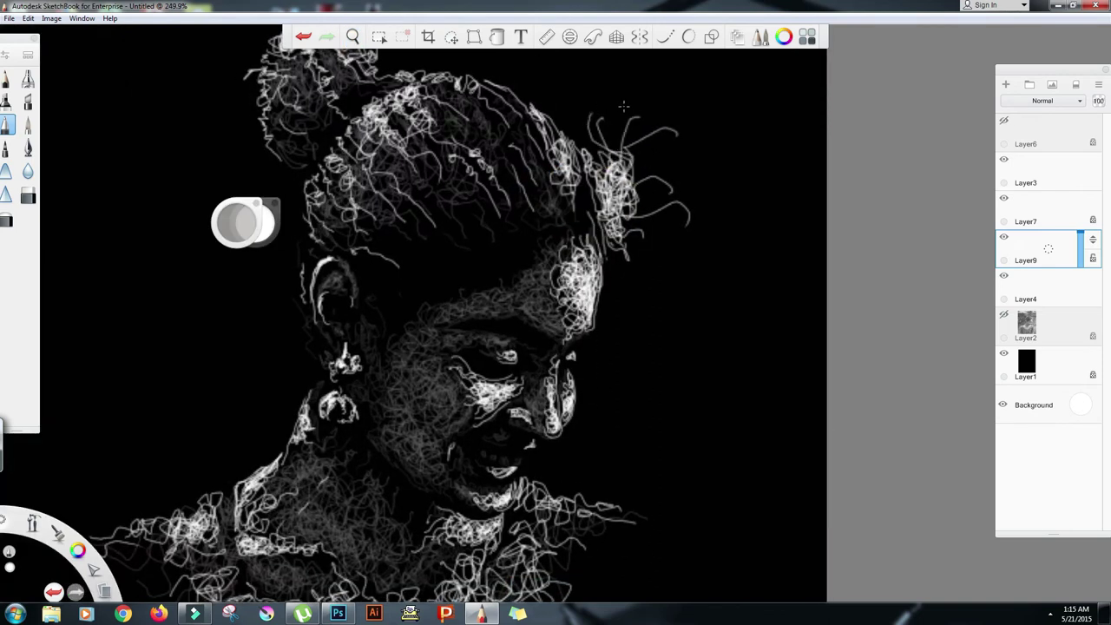
Step: Scribble curly strands outward from the crown, bun, nape and back shoulder on Layer10, and lower that layer's opacity
double_click(352, 36)
drag(500, 240, 527, 216)
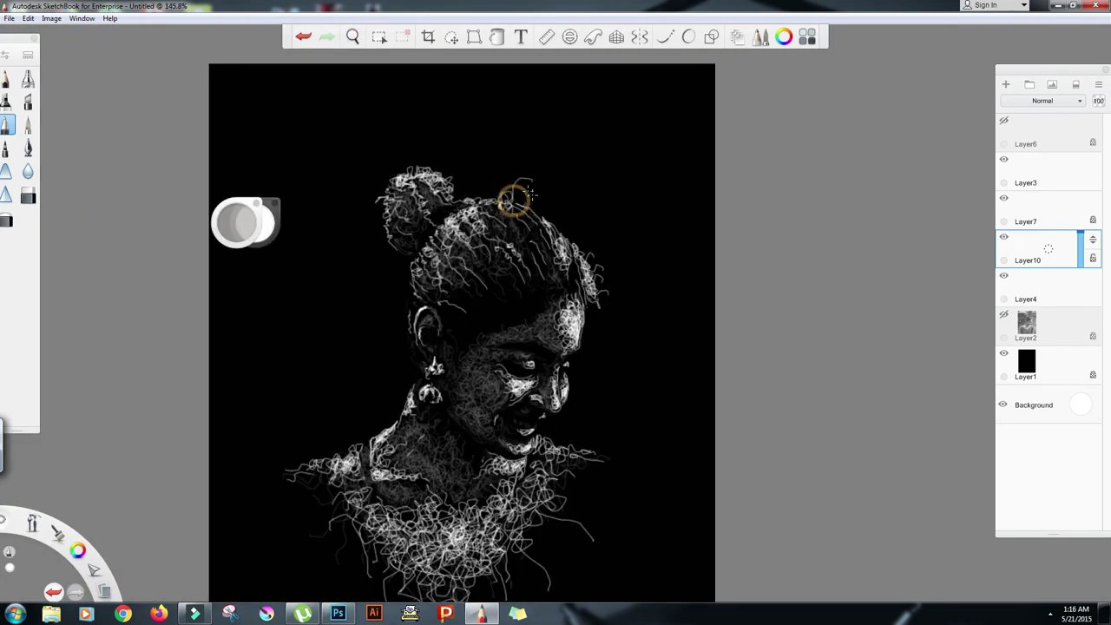
mouse_move(575, 224)
mouse_down()
mouse_move(538, 173)
mouse_move(570, 164)
mouse_up()
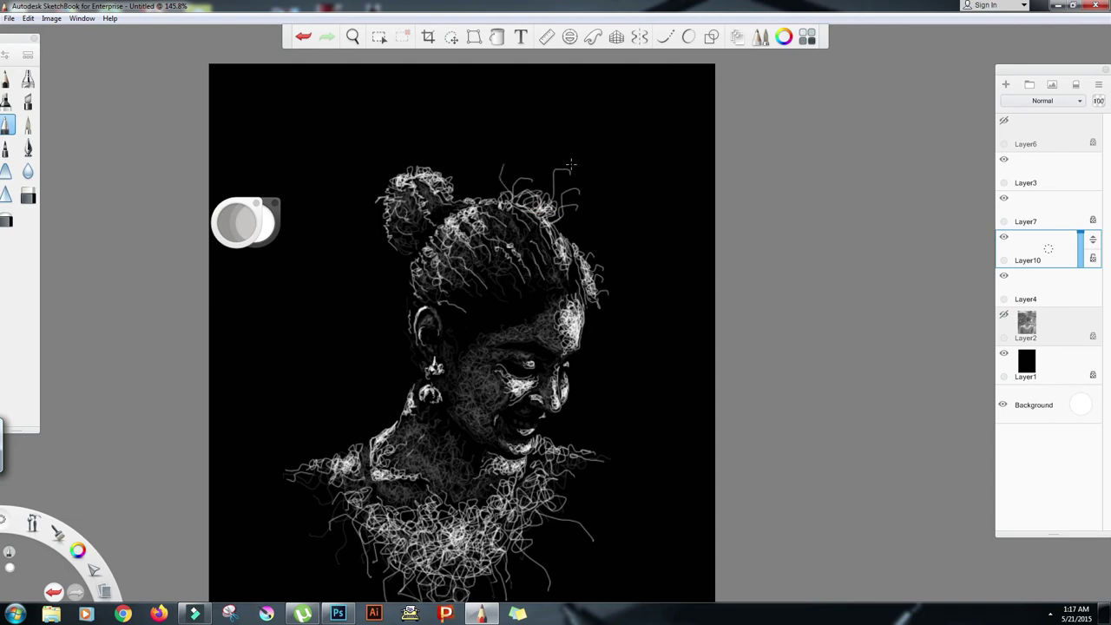
mouse_move(484, 188)
mouse_down()
mouse_move(423, 154)
mouse_move(387, 172)
mouse_move(405, 186)
mouse_move(424, 135)
mouse_up()
mouse_move(383, 230)
mouse_down()
mouse_move(382, 232)
mouse_move(414, 281)
mouse_up()
mouse_move(394, 399)
mouse_down()
mouse_move(365, 434)
mouse_move(412, 364)
mouse_move(395, 332)
mouse_up()
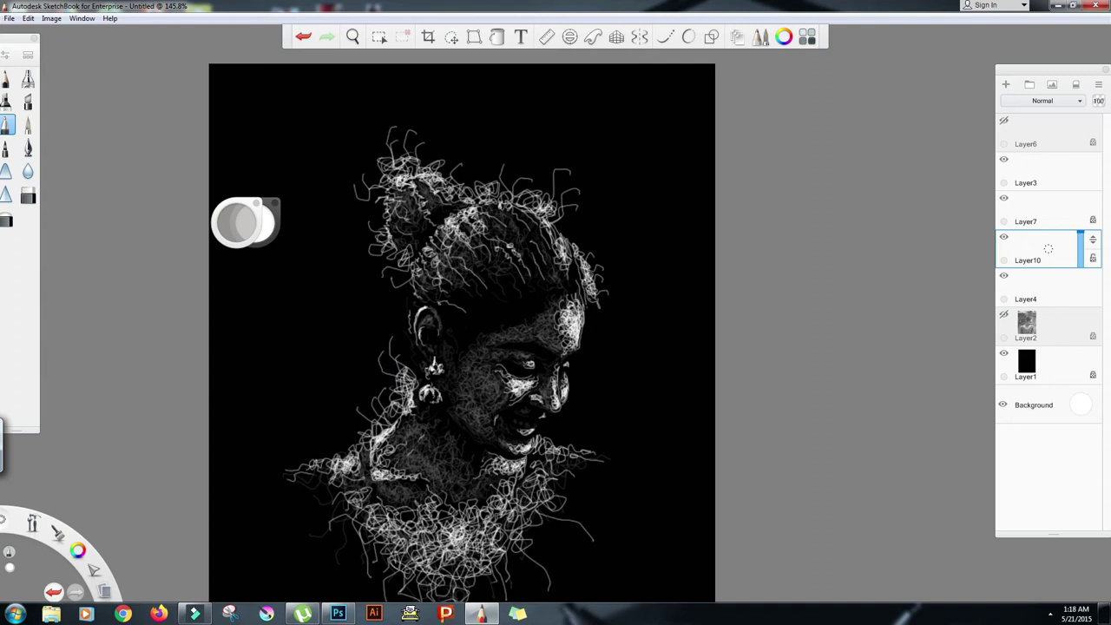
mouse_move(353, 439)
mouse_down()
mouse_move(350, 408)
mouse_move(295, 439)
mouse_move(304, 376)
mouse_up()
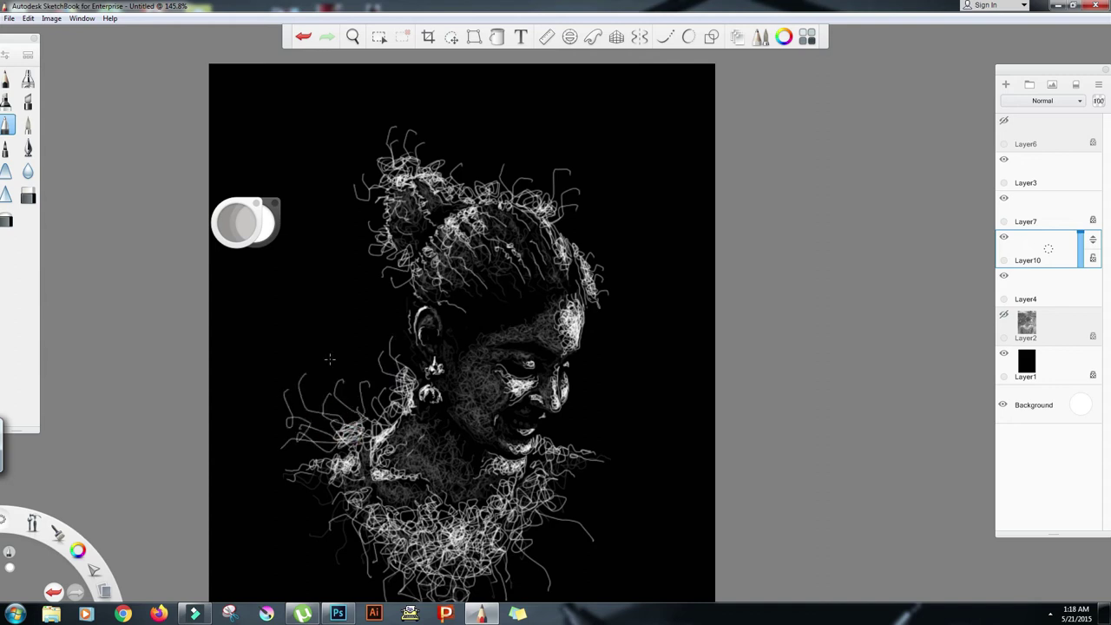
drag(1080, 232, 1080, 253)
Step: Add a new layer above Layer10 and scribble faint strands beside the chin at 28% opacity
click(1004, 84)
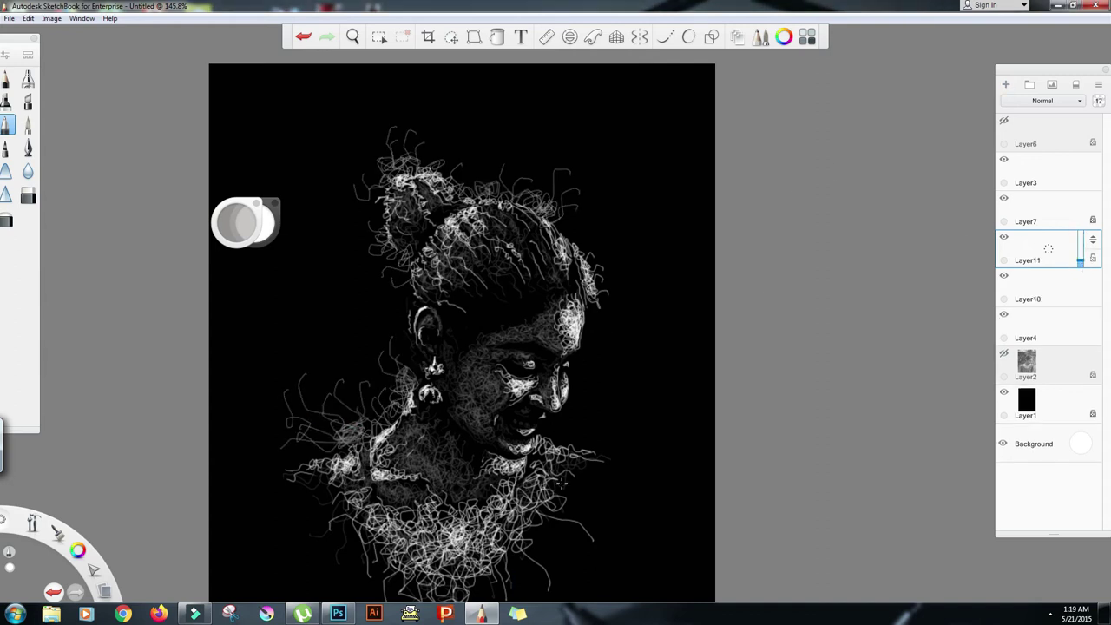
drag(590, 432, 557, 429)
drag(1080, 261, 1082, 258)
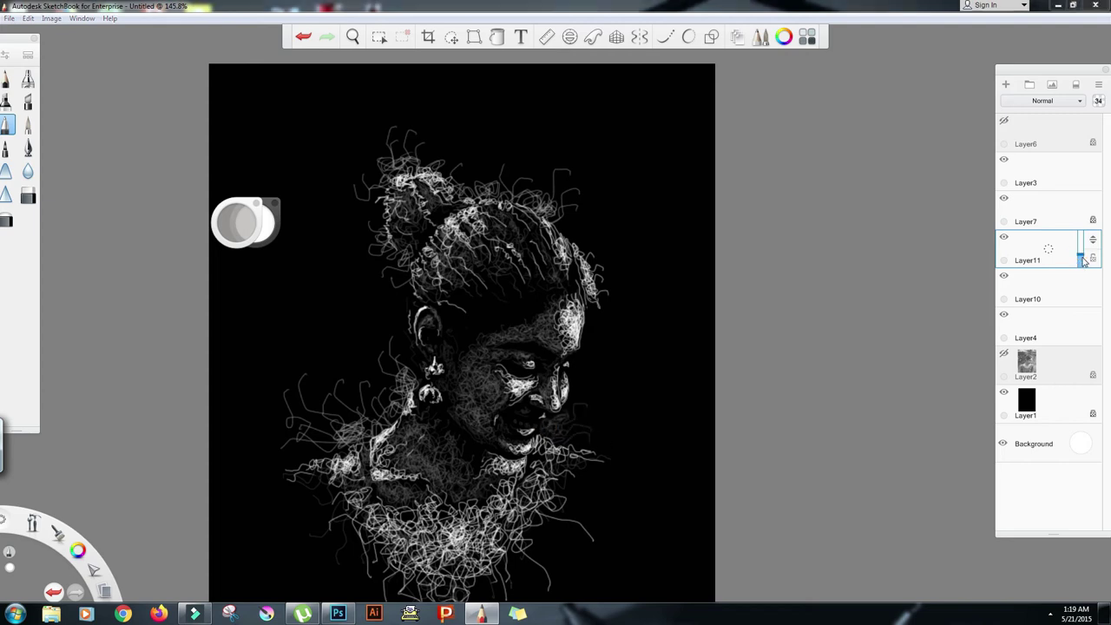
click(353, 37)
drag(545, 306, 519, 258)
drag(546, 239, 590, 238)
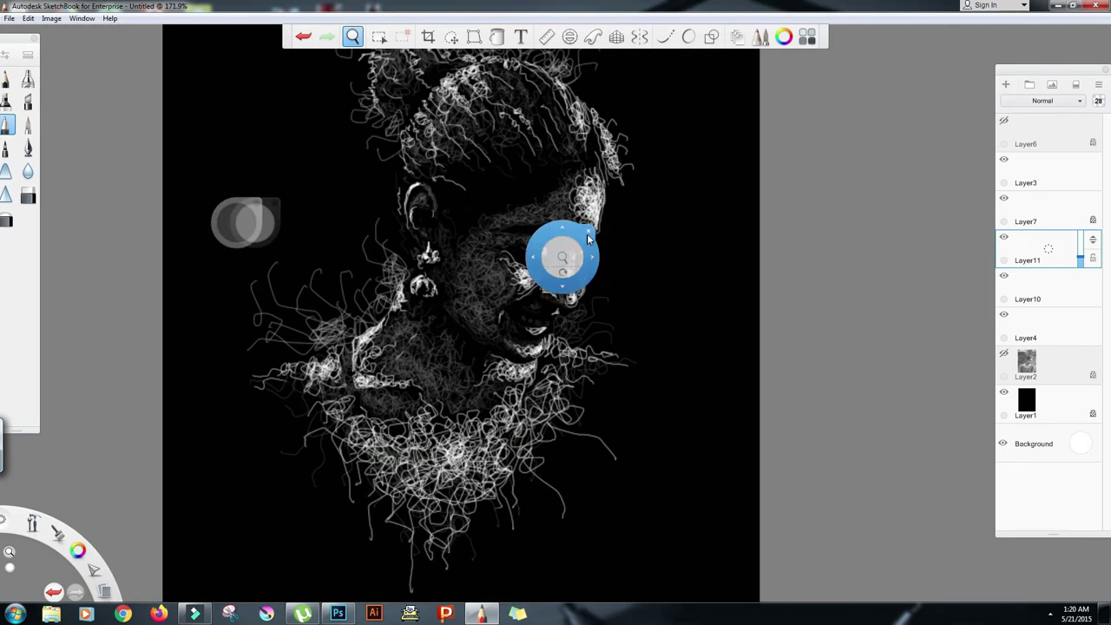
click(610, 270)
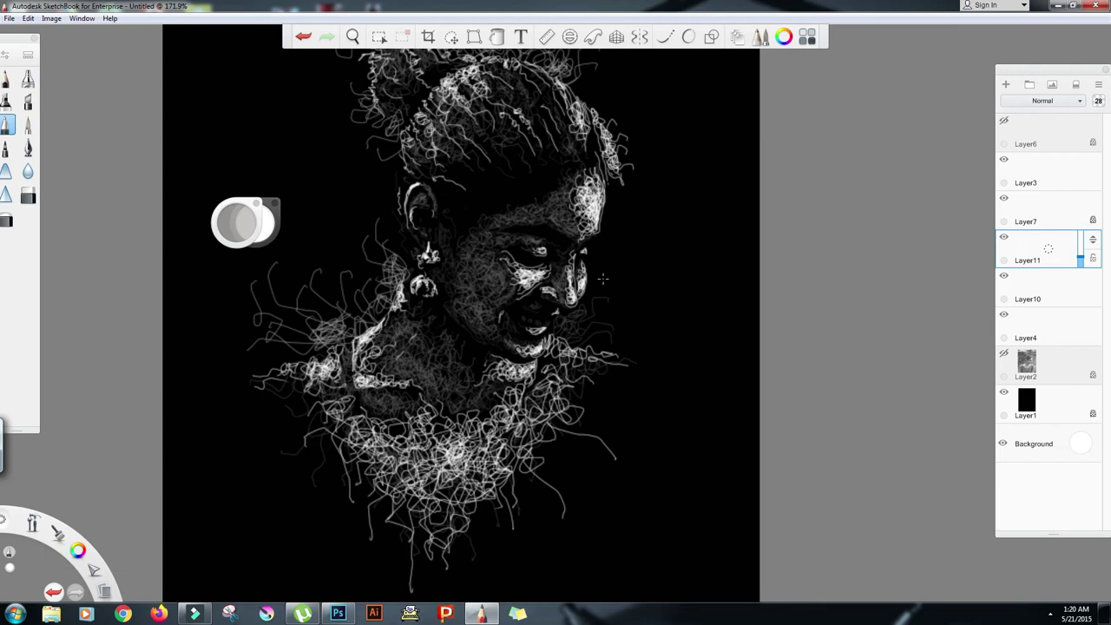
Step: Lock the scribble layers Layer3, Layer11, Layer10 and Layer4
click(1094, 180)
click(1092, 258)
click(1092, 297)
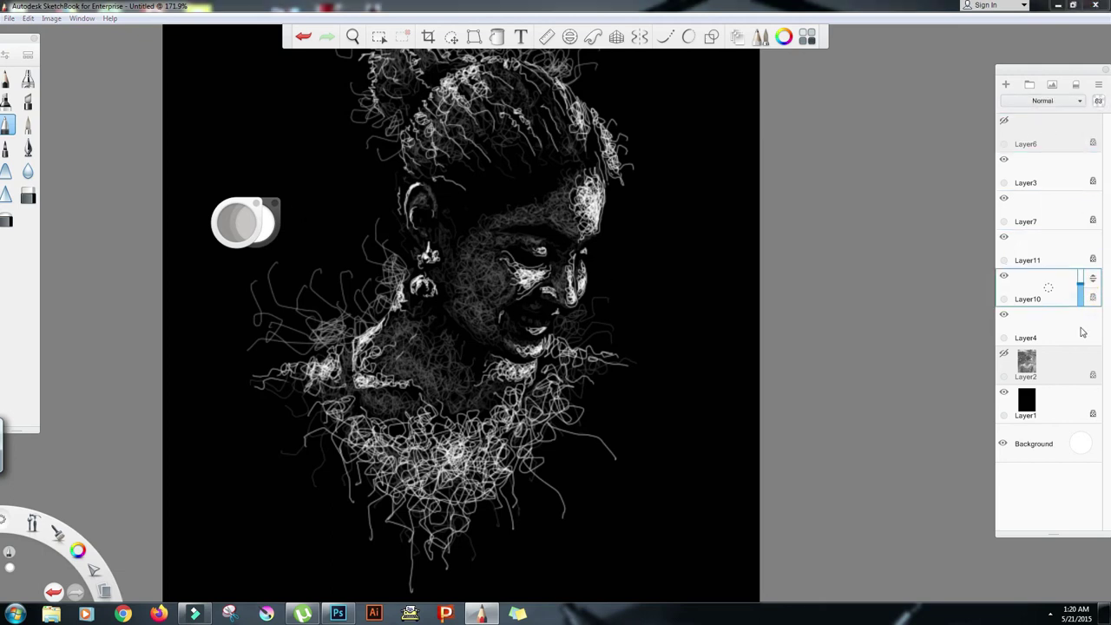
click(1093, 336)
Step: Add a new layer at the top of the stack and set the brush colour to red
click(1067, 132)
click(1005, 84)
click(269, 226)
click(270, 228)
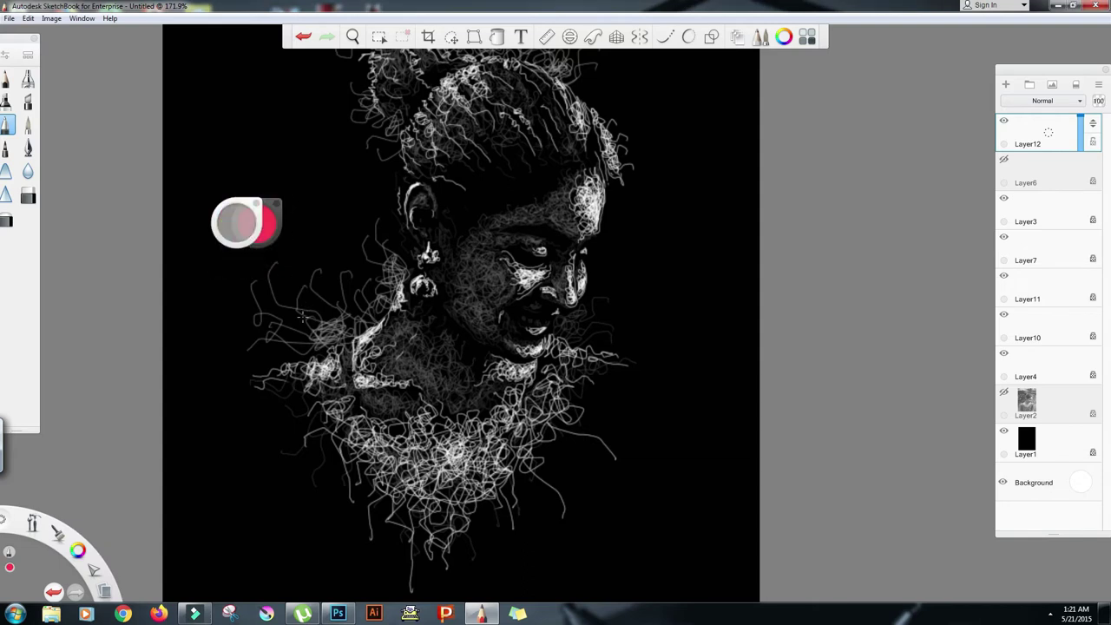
click(265, 224)
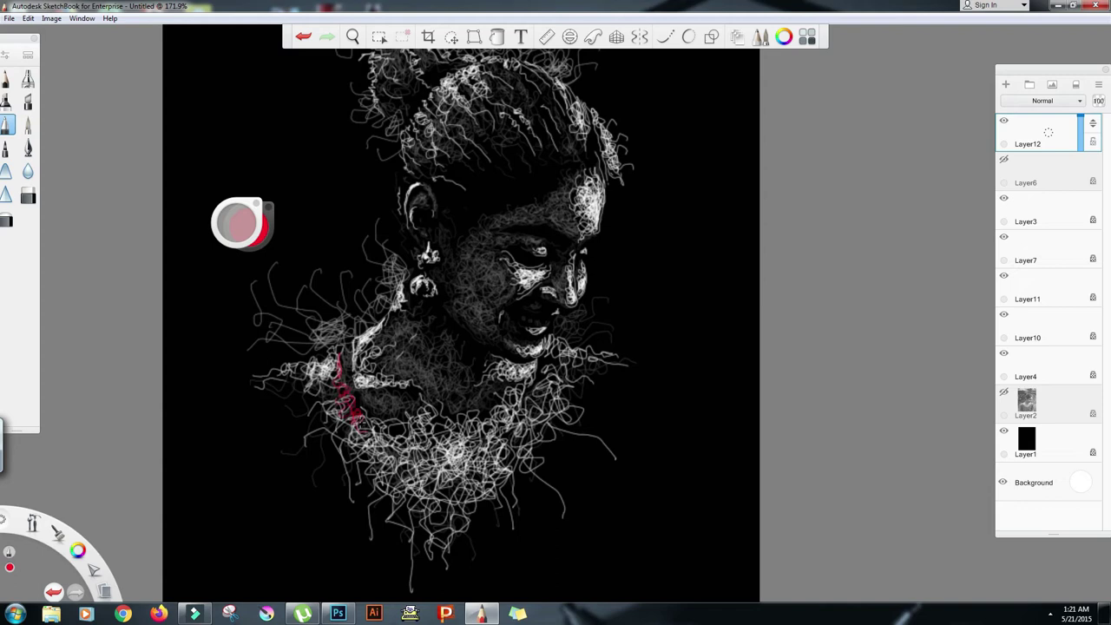
Step: Scribble red loops along the blouse neckline and front on Layer12, with loose threads trailing downward
mouse_move(439, 515)
mouse_down()
mouse_move(356, 446)
mouse_move(335, 468)
mouse_move(477, 475)
mouse_up()
drag(478, 521, 485, 595)
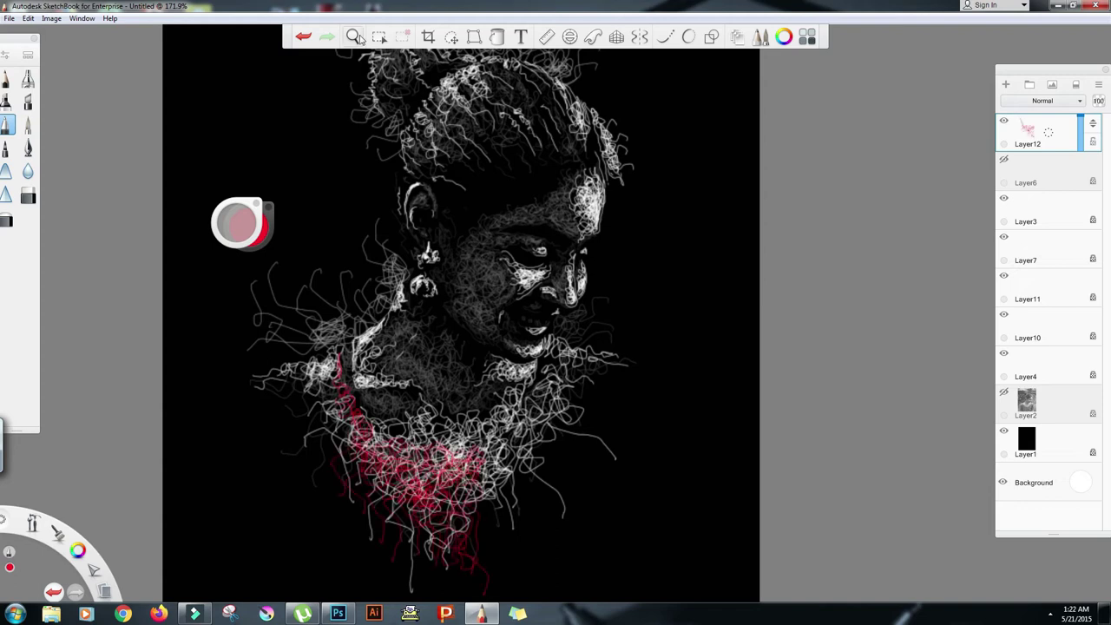
key(space)
drag(552, 228, 549, 255)
mouse_move(550, 339)
mouse_down()
mouse_move(536, 364)
mouse_move(531, 478)
mouse_up()
drag(507, 414, 520, 502)
drag(464, 467, 474, 539)
drag(426, 474, 424, 503)
drag(455, 445, 466, 553)
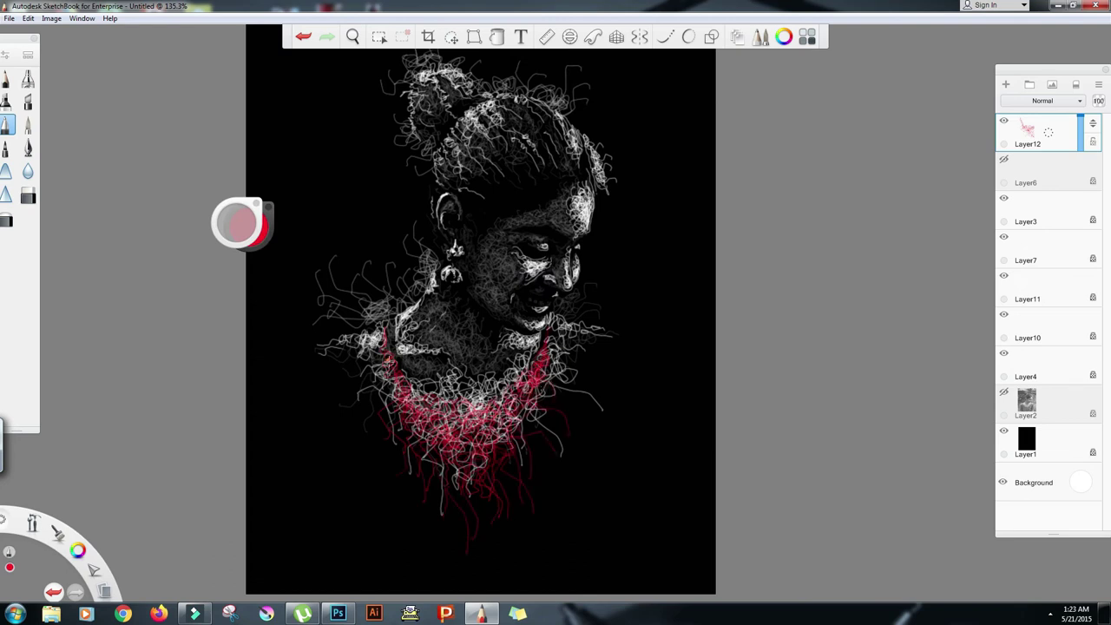
Step: Separate the brush and colour pucks and set the brush colour to blue
drag(223, 217, 182, 188)
click(249, 236)
click(230, 256)
drag(254, 238, 258, 233)
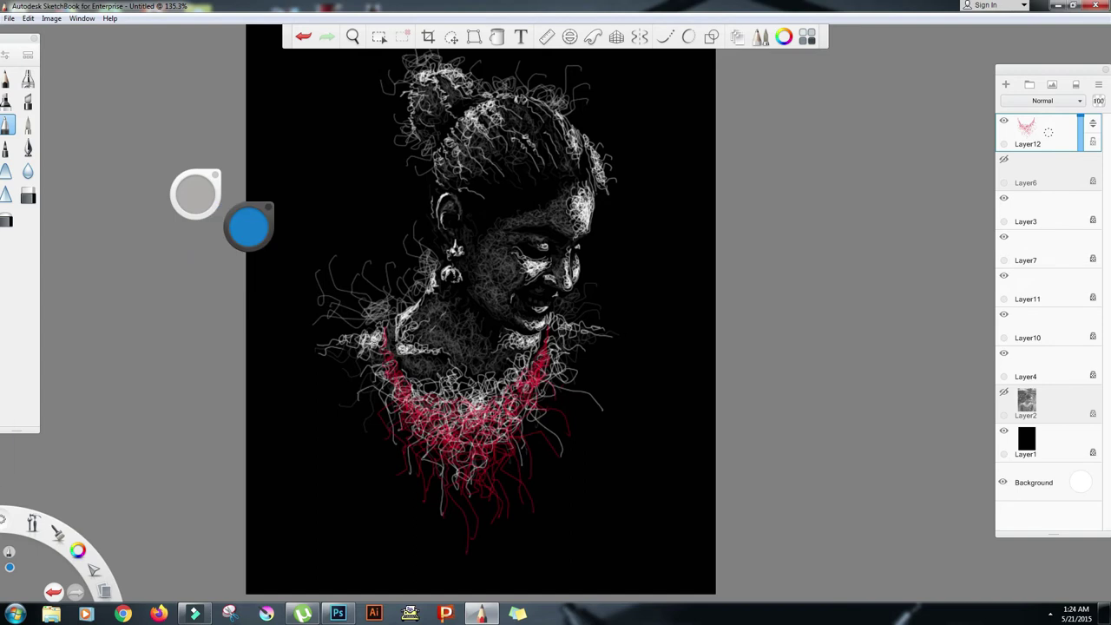
Step: Scribble blue loops and trailing threads over both shoulders outside the red neckline on Layer12
click(351, 38)
mouse_move(525, 347)
mouse_down()
mouse_move(575, 318)
mouse_move(593, 337)
mouse_move(604, 324)
mouse_move(598, 347)
mouse_move(660, 347)
mouse_move(598, 422)
mouse_up()
click(583, 326)
drag(579, 373, 569, 400)
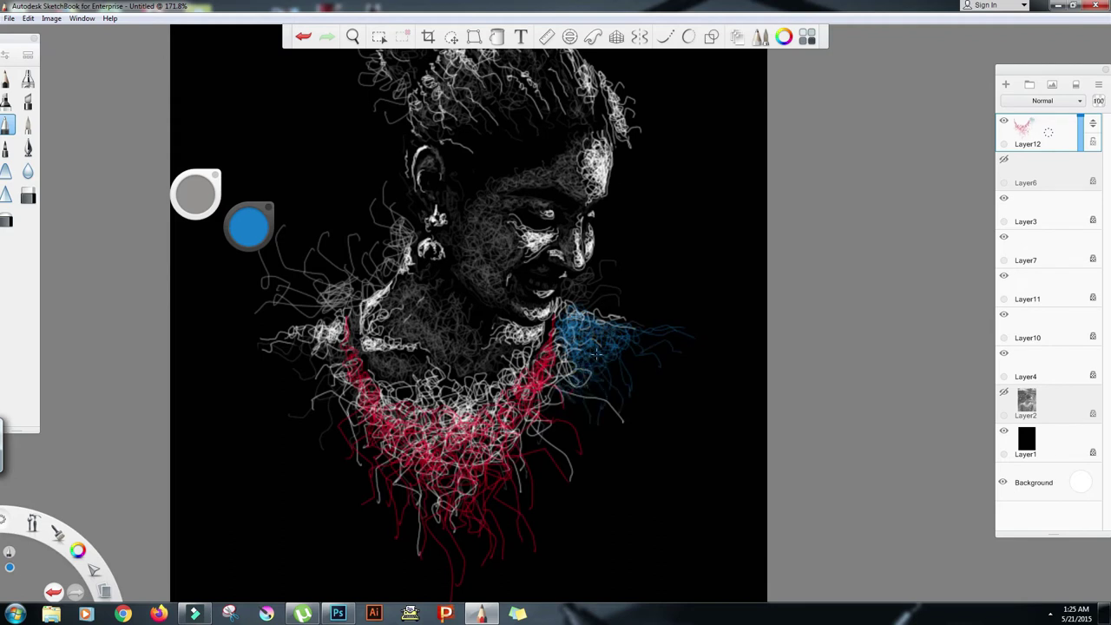
mouse_move(299, 346)
mouse_down()
mouse_move(350, 407)
mouse_move(352, 387)
mouse_move(336, 403)
mouse_move(331, 484)
mouse_up()
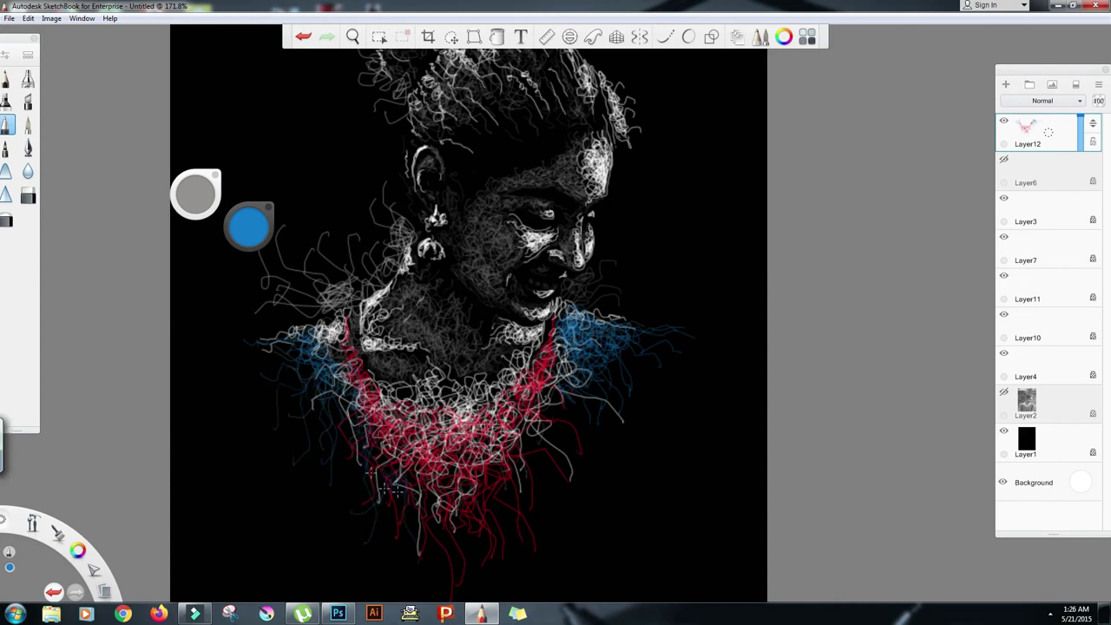
Step: Set the brush colour to white and add a new layer above the red and blue scribbles
click(352, 38)
drag(677, 238, 746, 211)
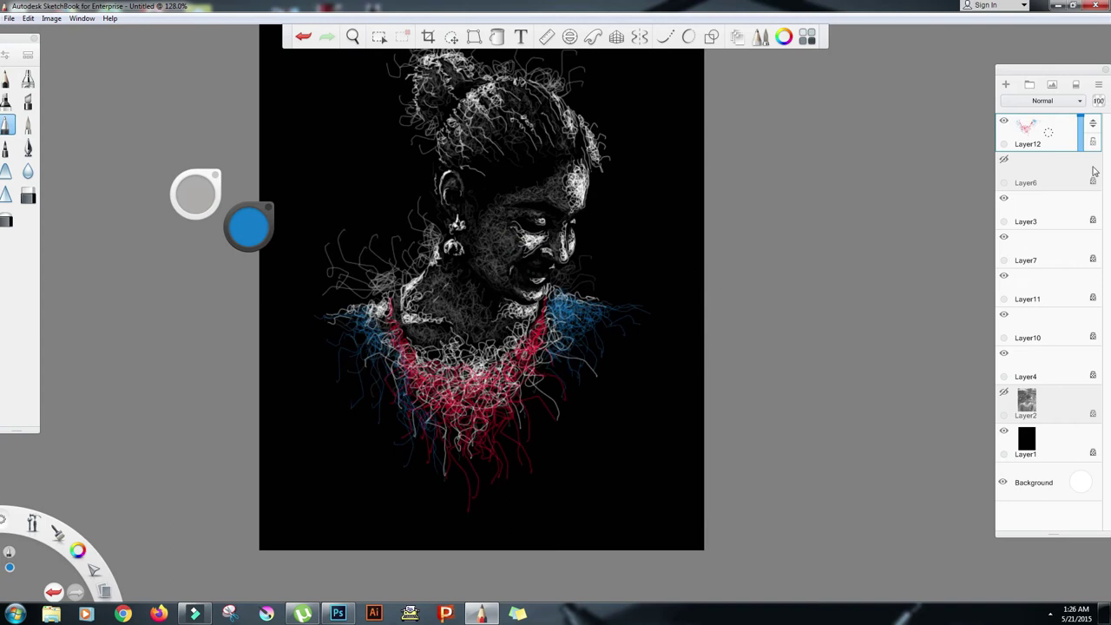
click(1090, 211)
drag(248, 227, 248, 130)
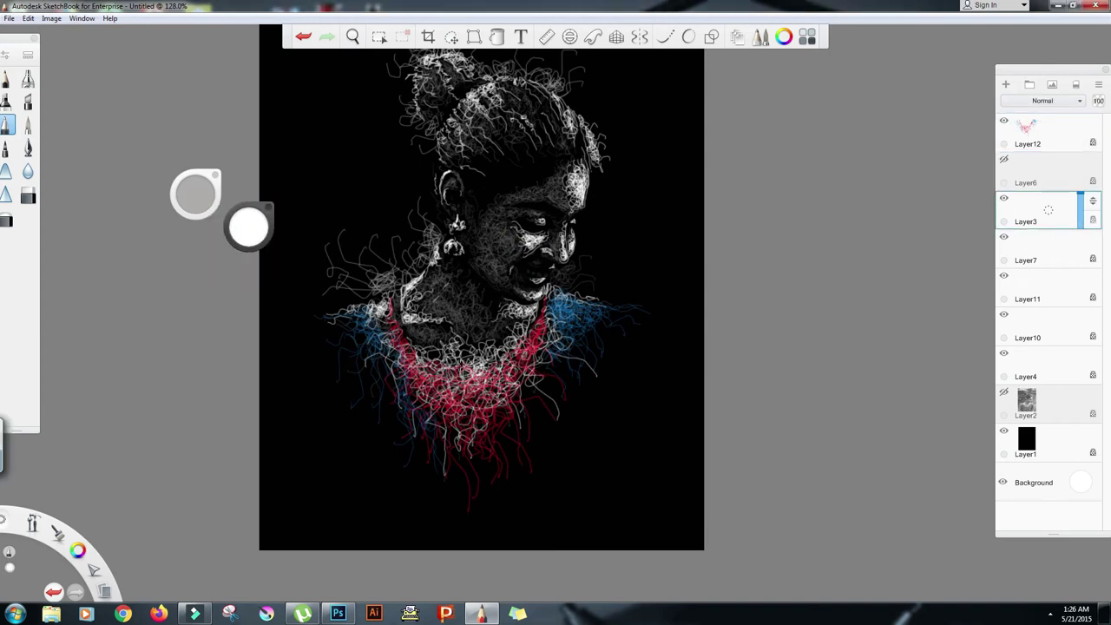
click(1005, 84)
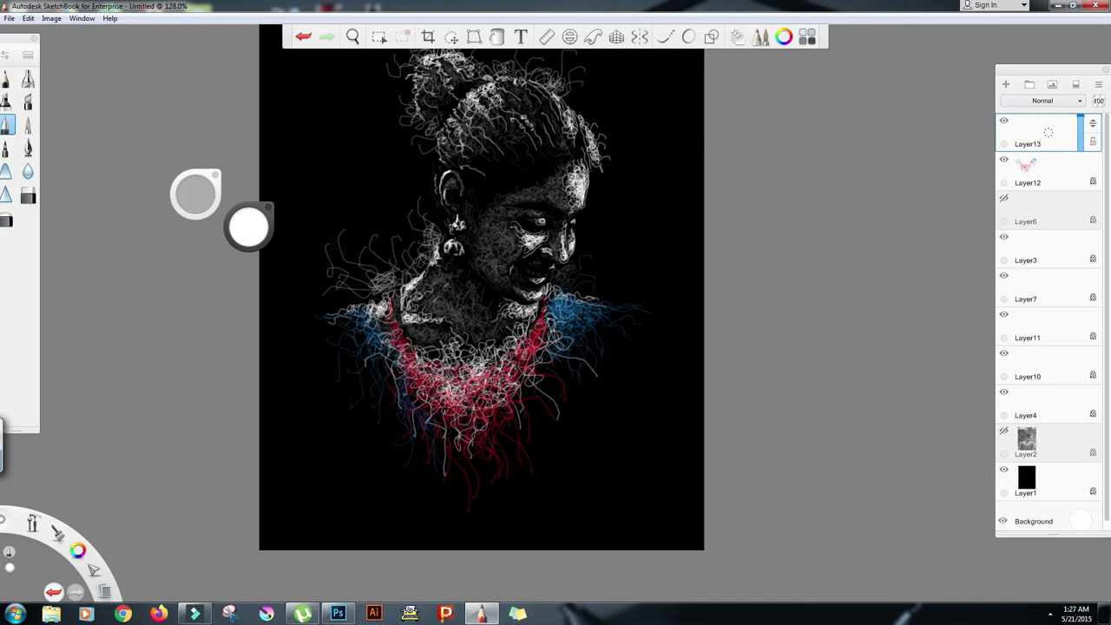
Step: Set the brush colour to red and add a new layer directly above Layer12
click(1042, 174)
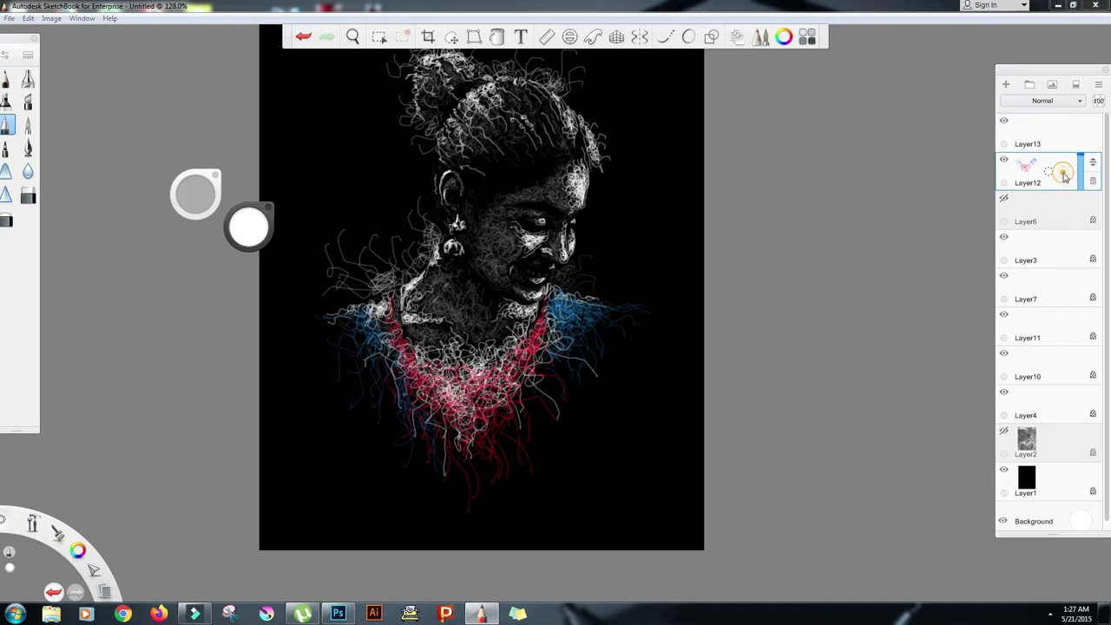
click(249, 225)
click(259, 235)
key(space)
drag(559, 349, 566, 328)
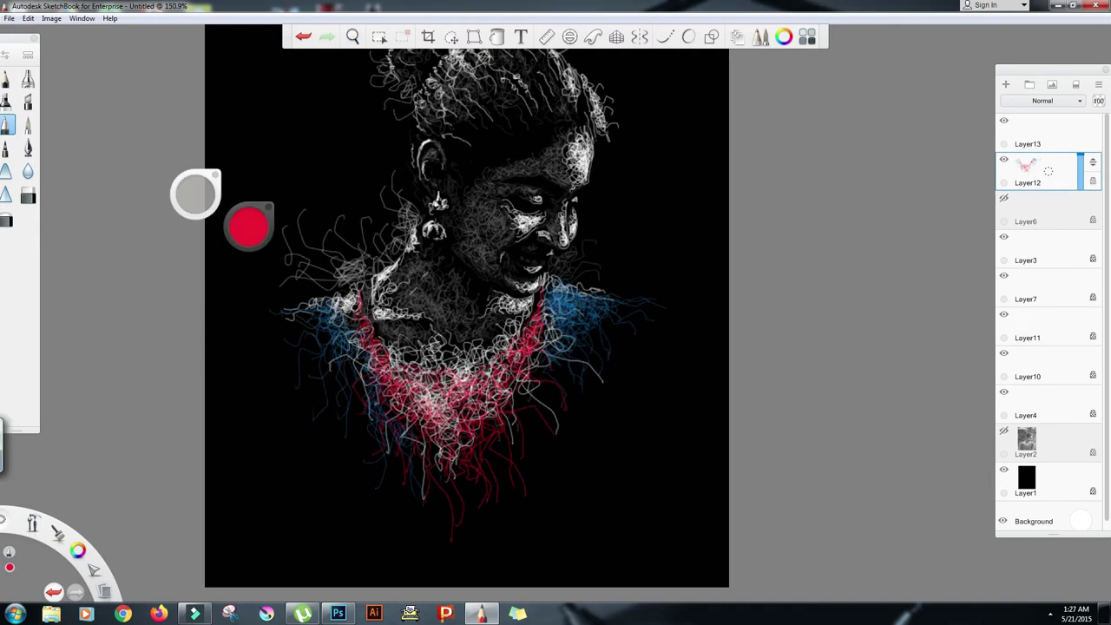
key(ctrl+l)
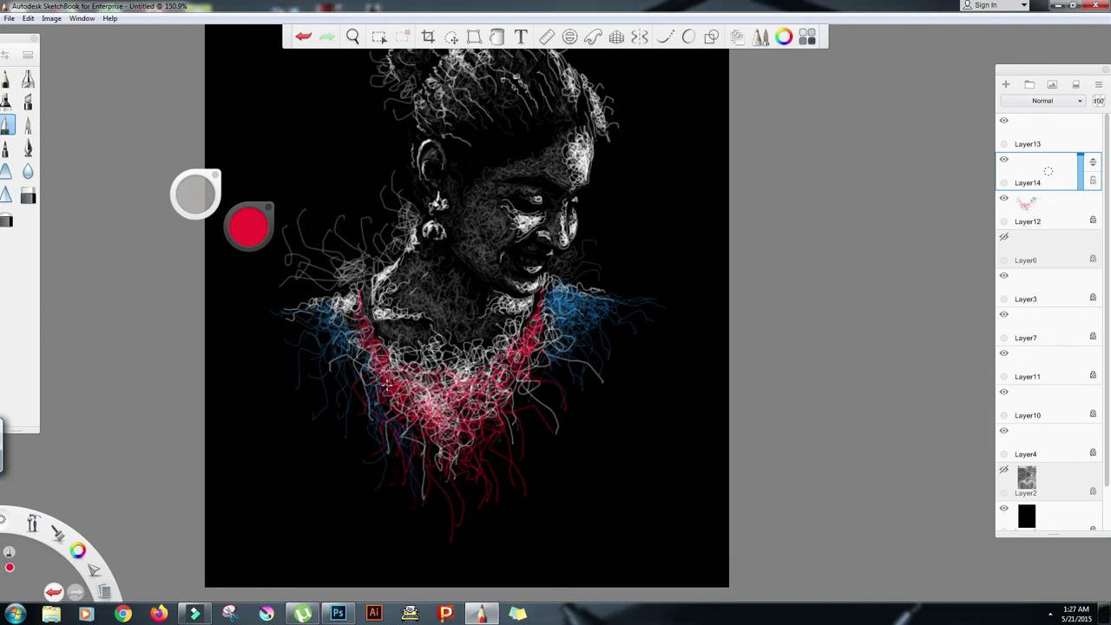
Step: Set the brush colour to blue and build up the blue scribbles over both shoulders
mouse_move(258, 234)
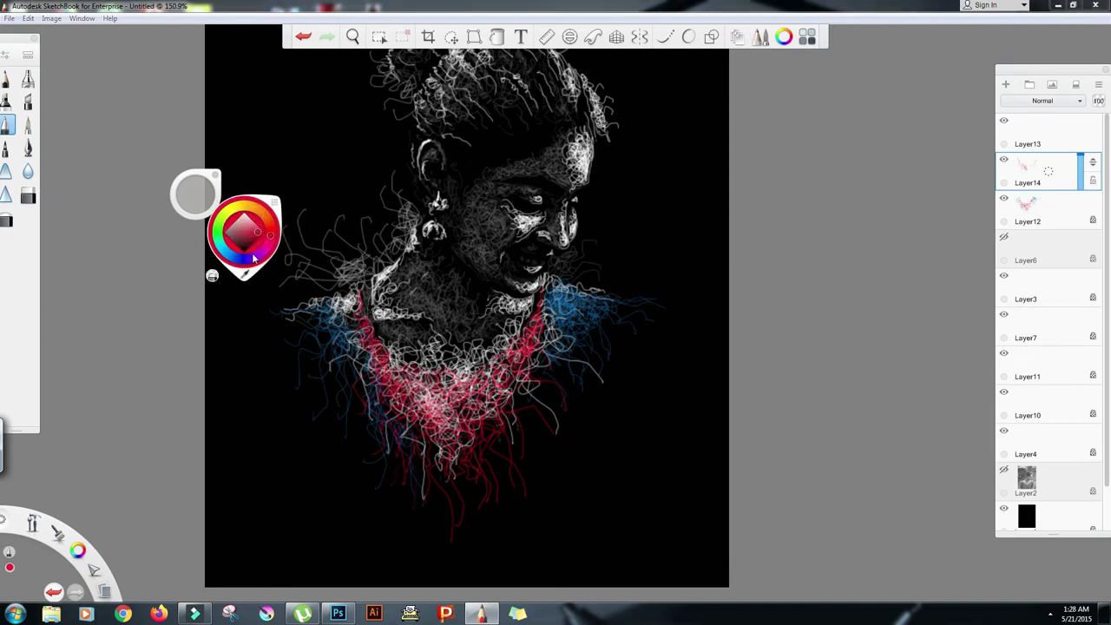
click(250, 259)
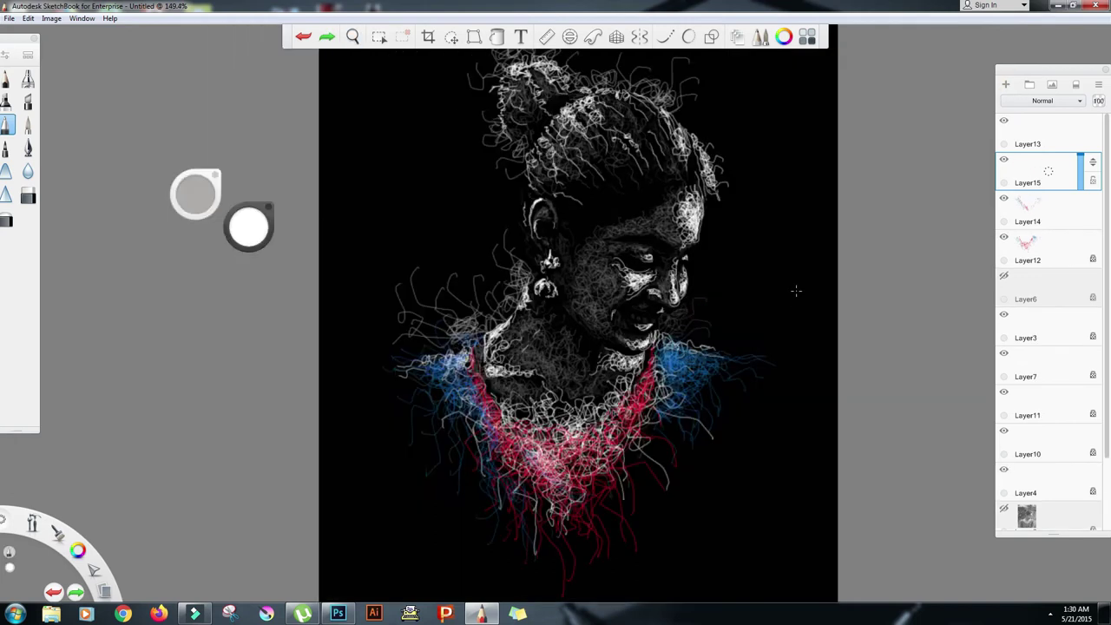
click(248, 226)
mouse_move(679, 381)
mouse_down()
mouse_move(689, 365)
mouse_move(683, 373)
mouse_move(666, 353)
mouse_up()
drag(428, 363, 457, 375)
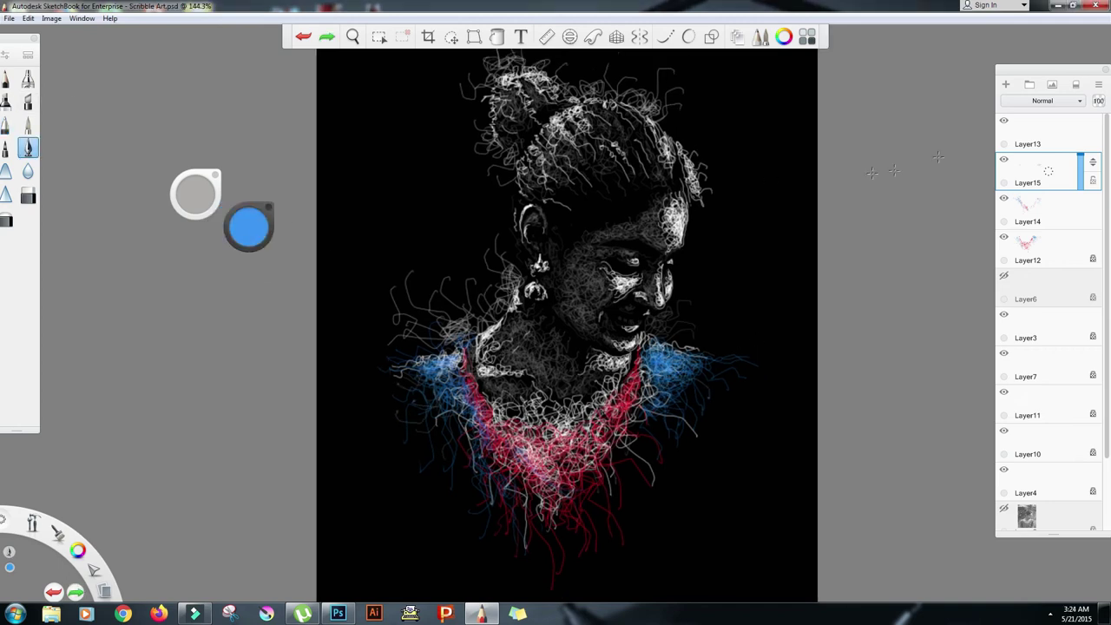
Step: Add a new empty layer at the top of the stack, above Layer13
click(1006, 84)
click(1039, 133)
key(ctrl+z)
click(1005, 85)
Step: Dot the loose ends of the flyaway strands behind the neck with the white Inking Pen on Layer17
scroll(480, 280, up, 4)
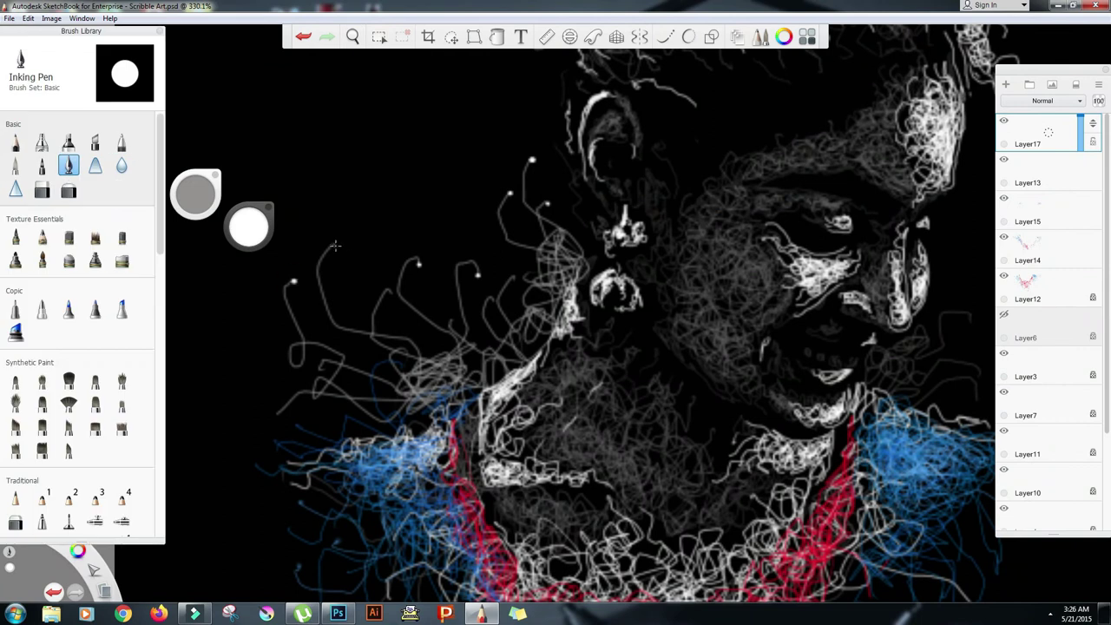
scroll(335, 247, up, 1)
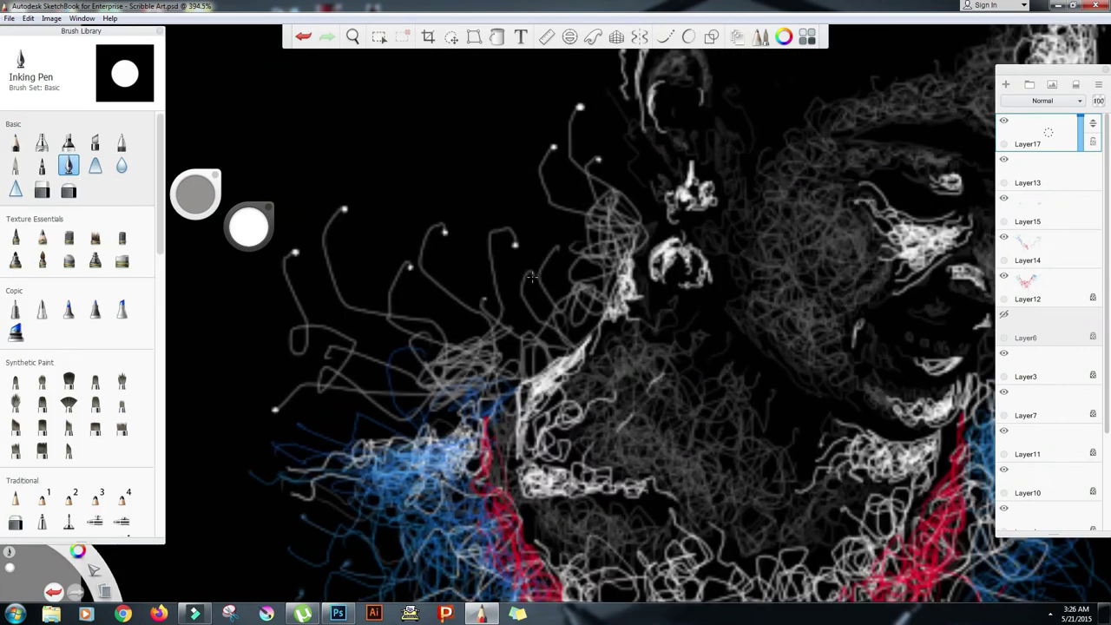
scroll(597, 248, down, 5)
Step: Place white dots on the tips of the hair strands above the ear and on the side of the head
scroll(598, 231, up, 3)
drag(592, 222, 640, 237)
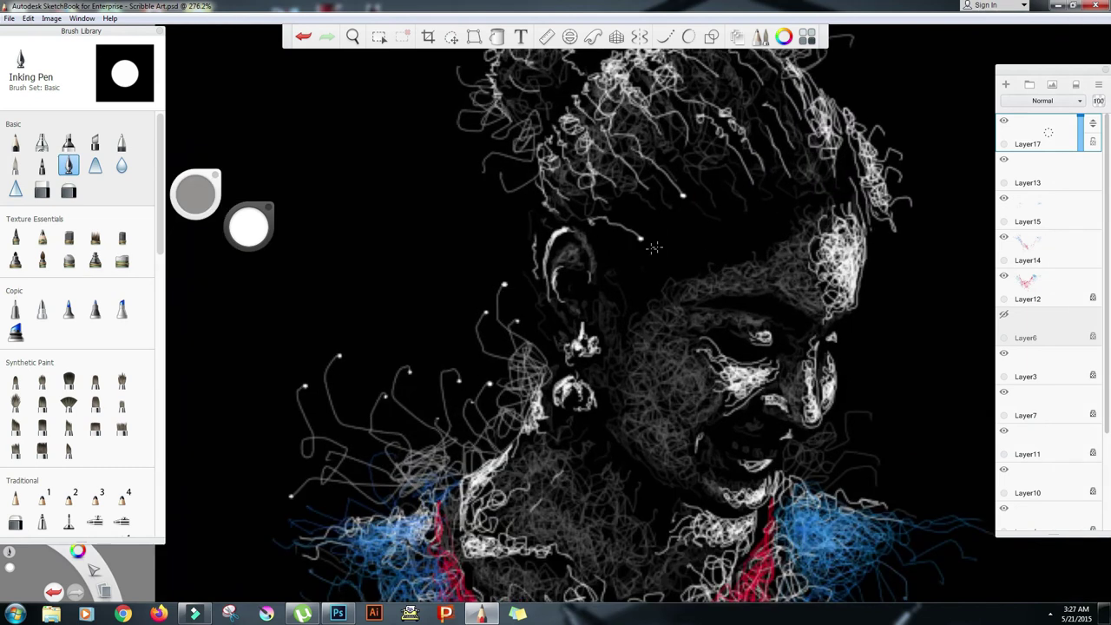
scroll(654, 247, down, 5)
scroll(631, 257, up, 6)
click(618, 256)
click(120, 143)
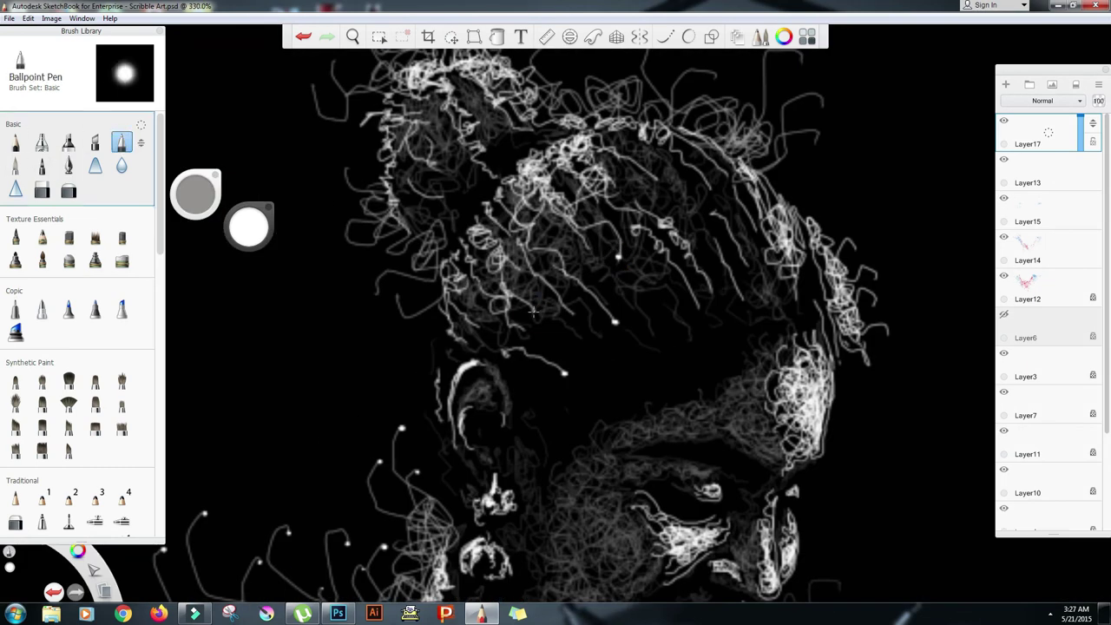
scroll(684, 338, down, 4)
scroll(681, 306, up, 4)
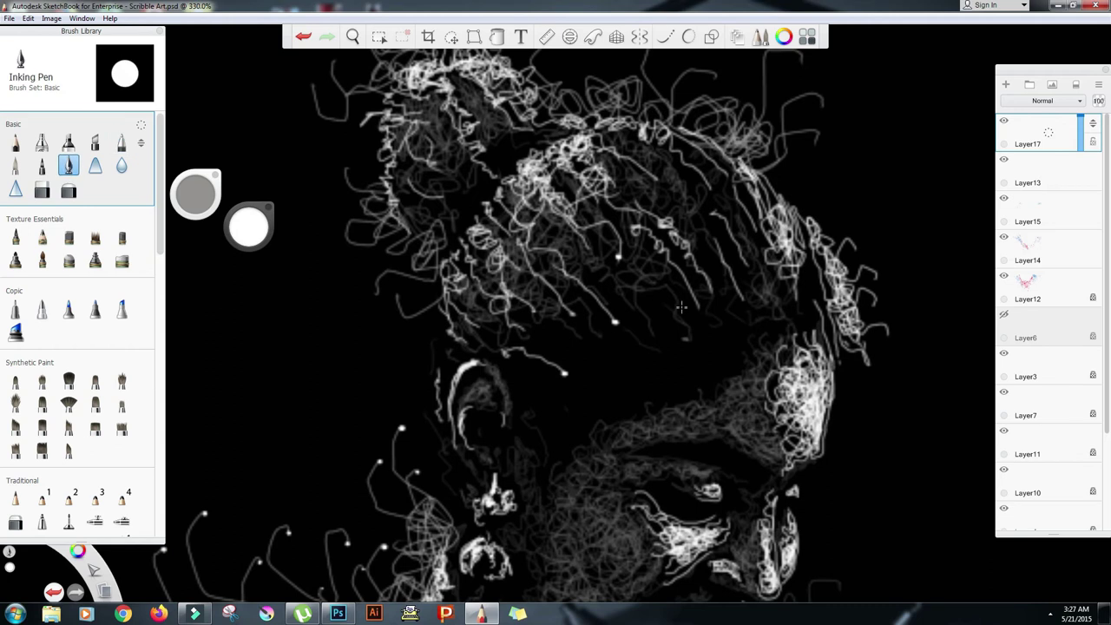
Step: Dot the tips of the hair strands across the crown and front hairline with the white Inking Pen
scroll(699, 307, down, 4)
scroll(747, 253, up, 4)
scroll(723, 222, down, 4)
scroll(763, 178, up, 4)
click(734, 381)
scroll(713, 414, down, 4)
scroll(608, 288, up, 4)
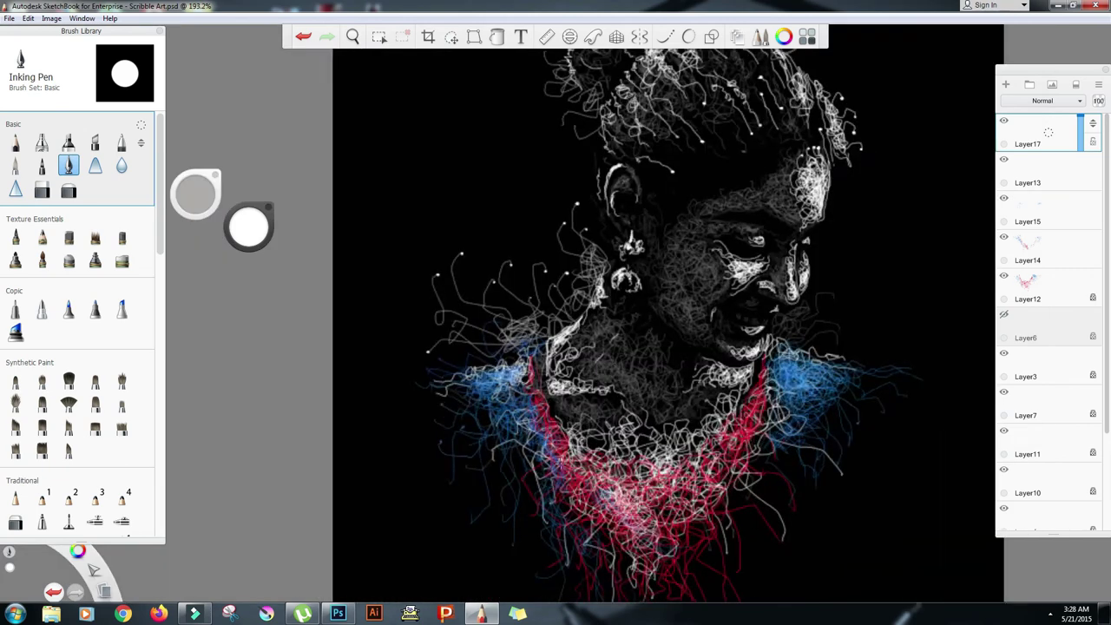
Step: Add white dots to the line ends around the forehead highlight, the cheek below the eye and the upper neck
scroll(608, 316, down, 4)
scroll(604, 228, up, 4)
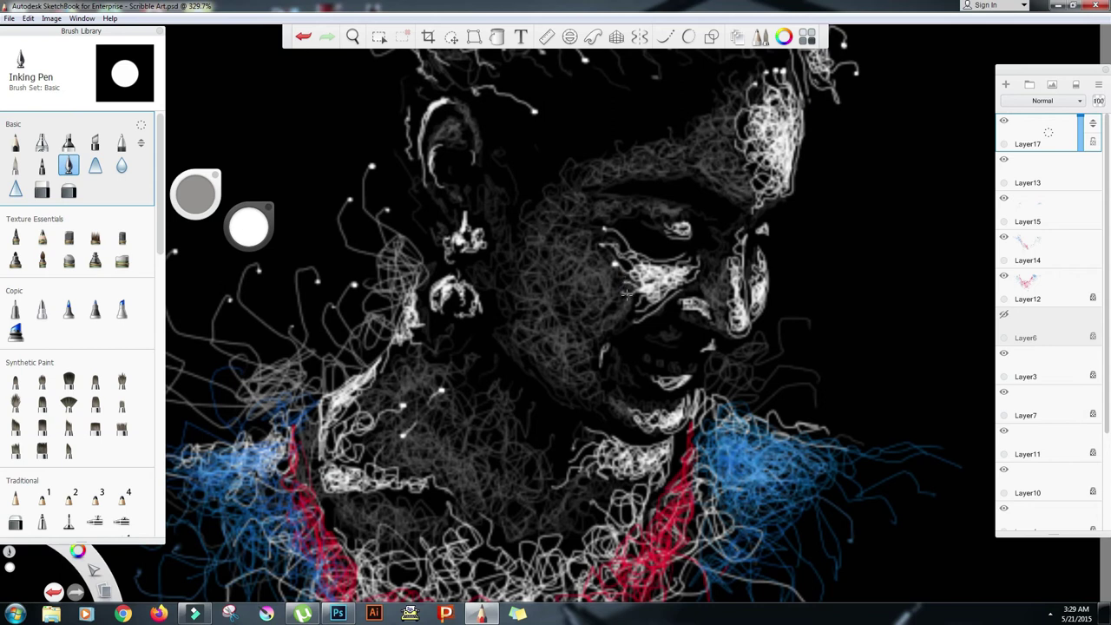
click(692, 255)
scroll(691, 255, down, 4)
scroll(709, 247, up, 4)
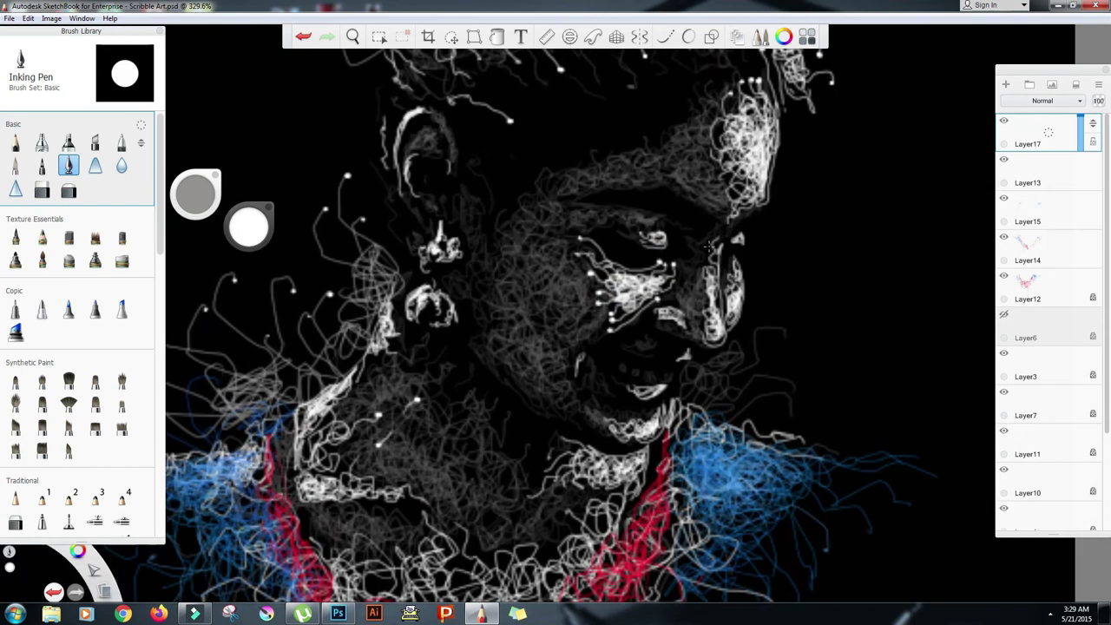
Step: Dot the white line ends on the nose, the highlight below the chin and the right-hand shoulder
scroll(733, 259, down, 4)
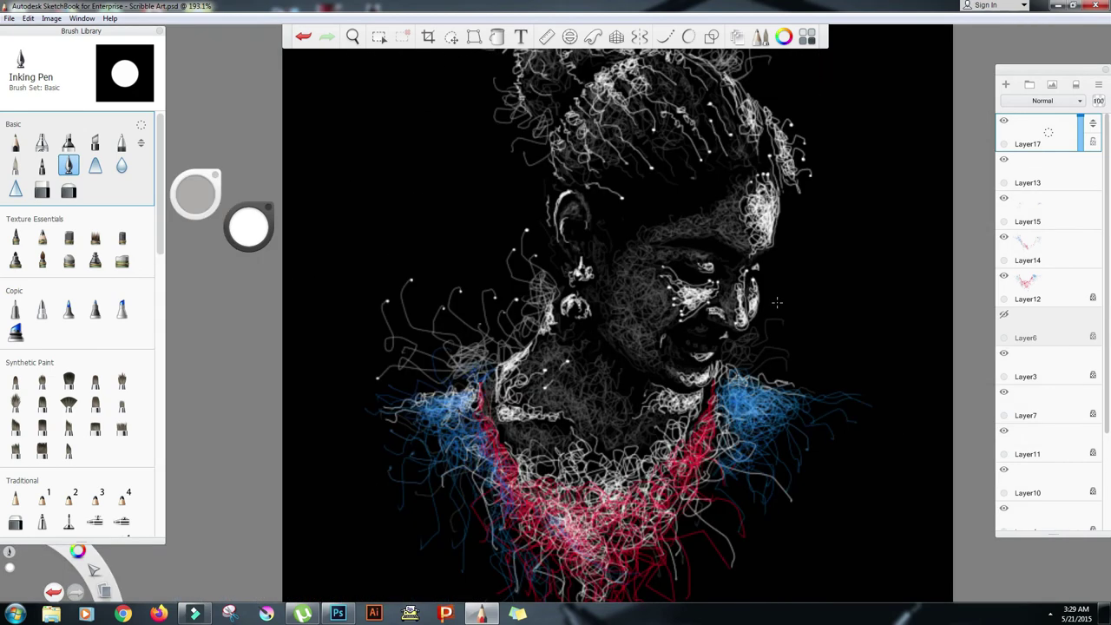
scroll(787, 347, up, 3)
scroll(811, 565, up, 1)
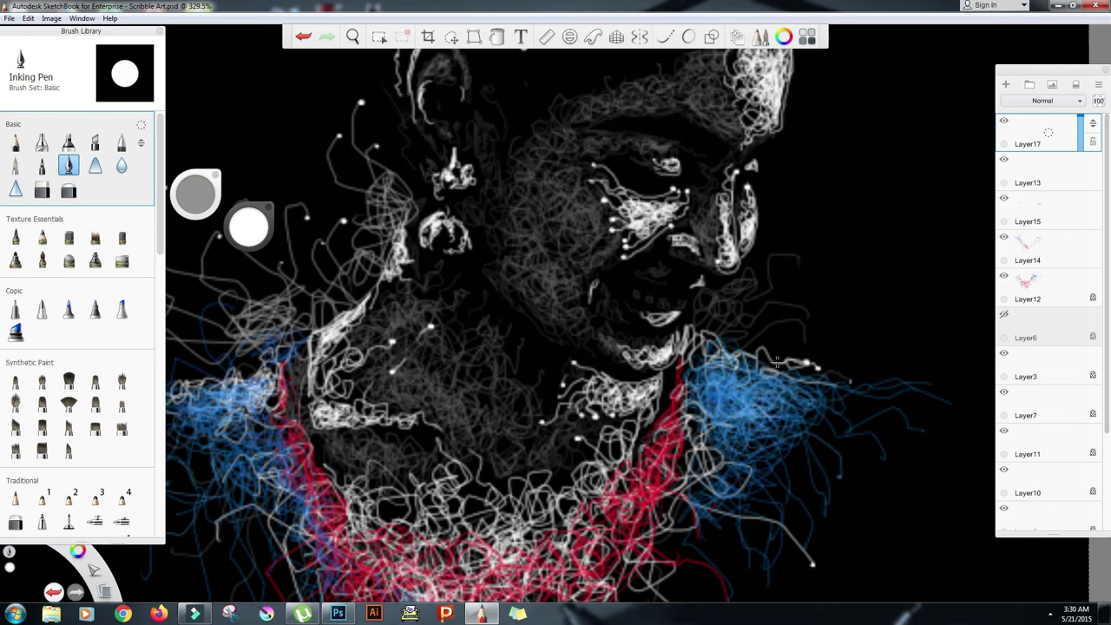
Step: Place white dots on the ends of the white threads trailing from the lower right side of the blouse
scroll(777, 362, down, 4)
scroll(742, 495, up, 3)
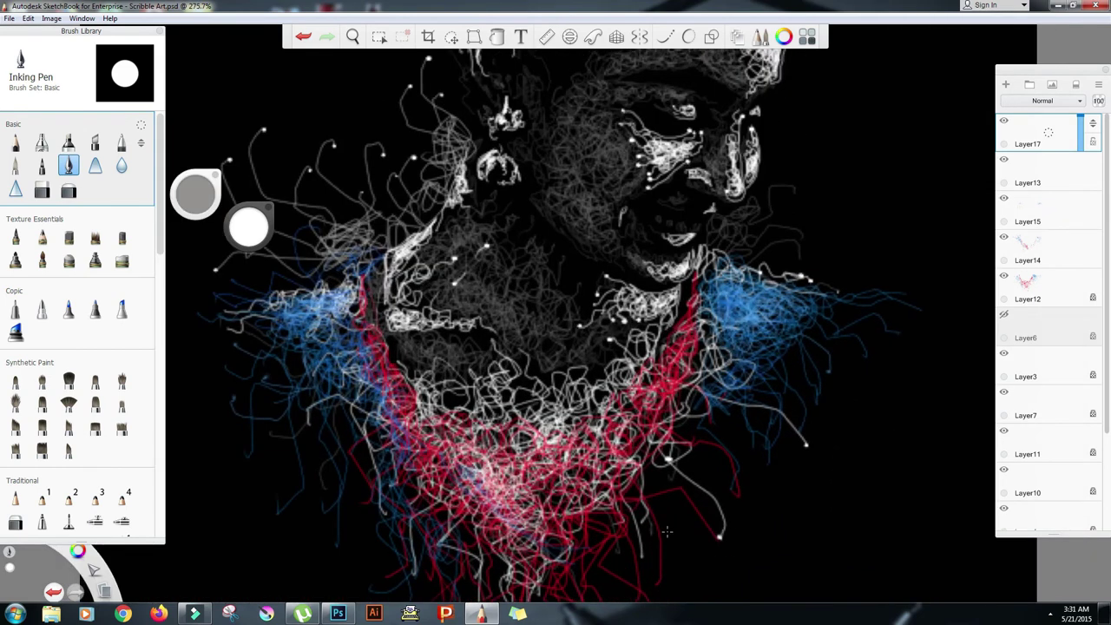
scroll(620, 552, down, 3)
scroll(546, 590, up, 3)
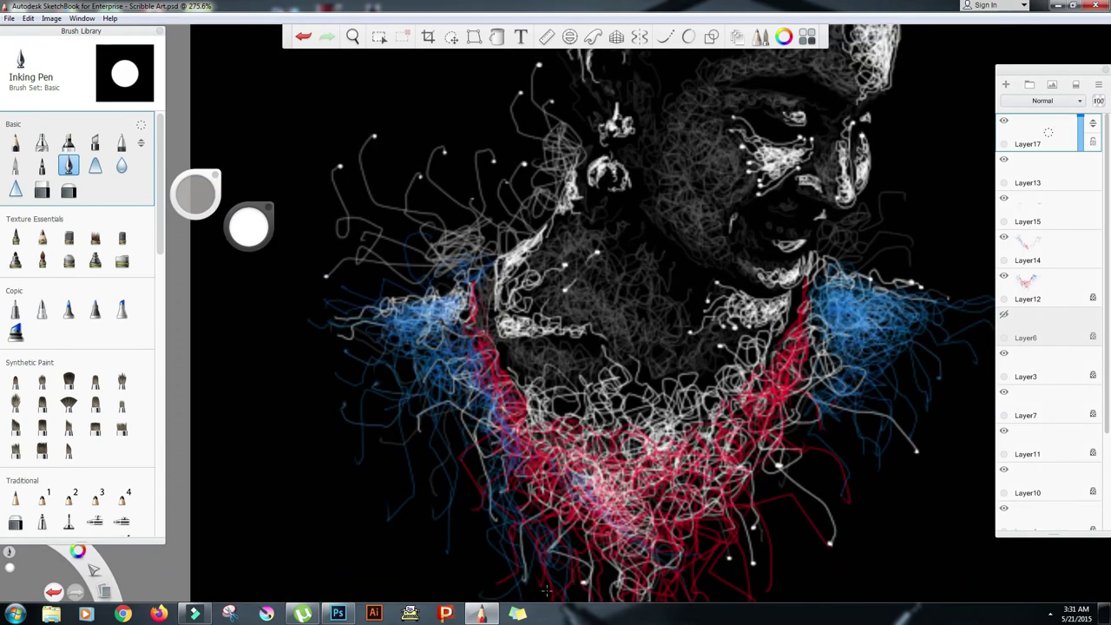
Step: Dot the white thread ends over the left-hand shoulder and the left side of the blouse, redoing one misplaced dot
click(336, 319)
click(427, 377)
key(ctrl+z)
click(423, 382)
click(463, 336)
click(521, 508)
click(501, 493)
click(528, 474)
click(619, 501)
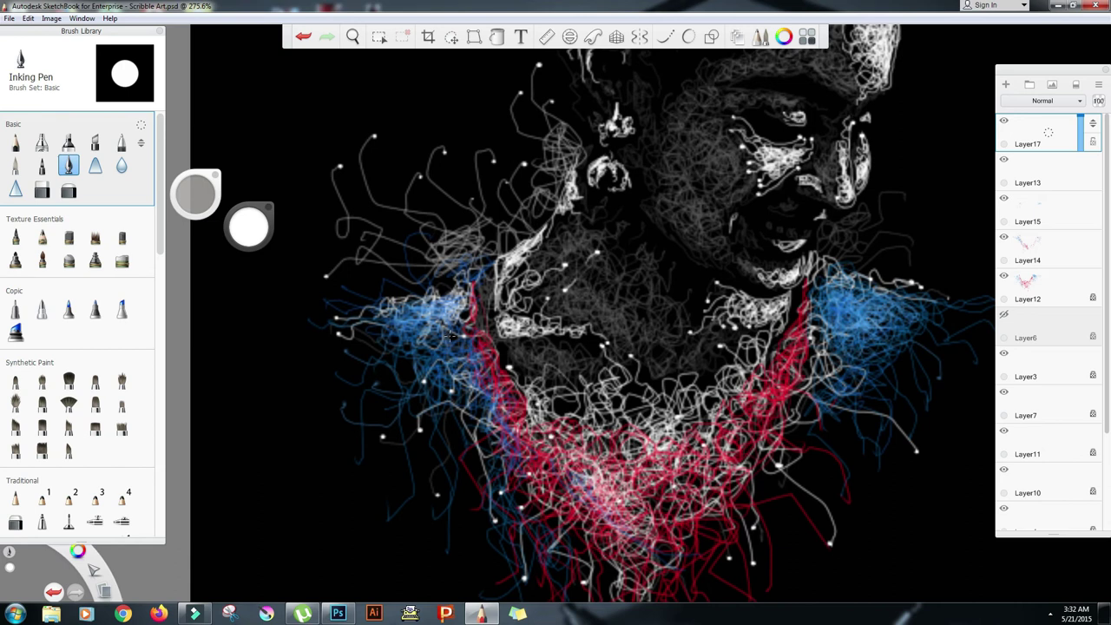
Step: Adjust the brush with its puck and dot the flyaway strand ends around the hair bun in white
scroll(587, 201, down, 3)
scroll(546, 95, up, 3)
key(space)
drag(447, 189, 463, 319)
click(597, 134)
click(596, 134)
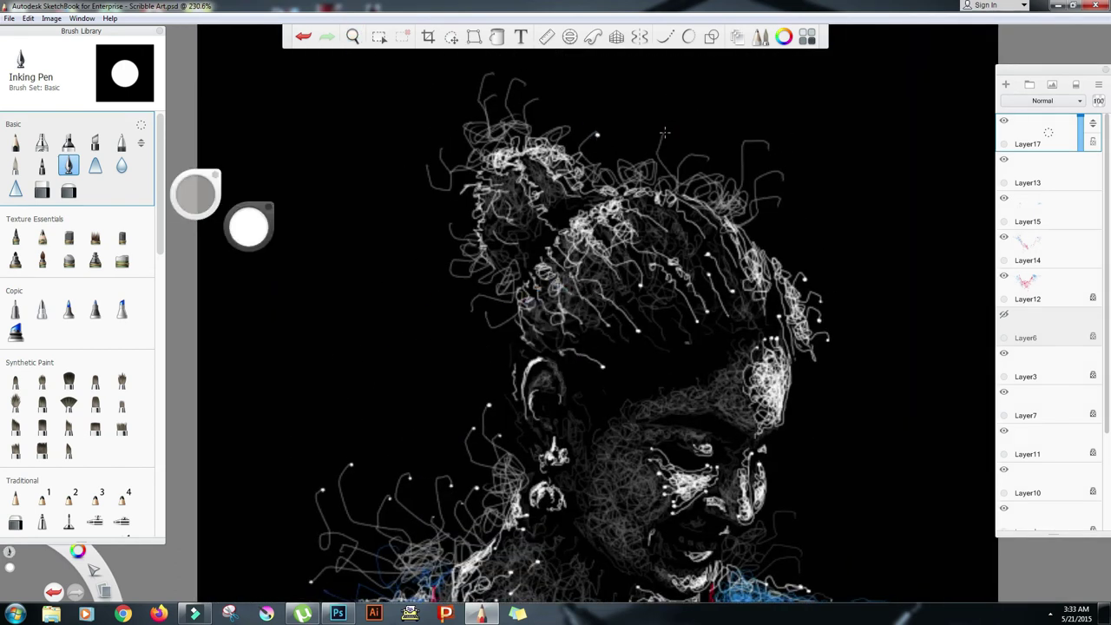
drag(196, 194, 230, 261)
click(538, 100)
click(516, 225)
Step: Scatter small white dots over the grey mid-tone scribbles of the cheek and neck
scroll(735, 269, down, 3)
scroll(702, 456, up, 3)
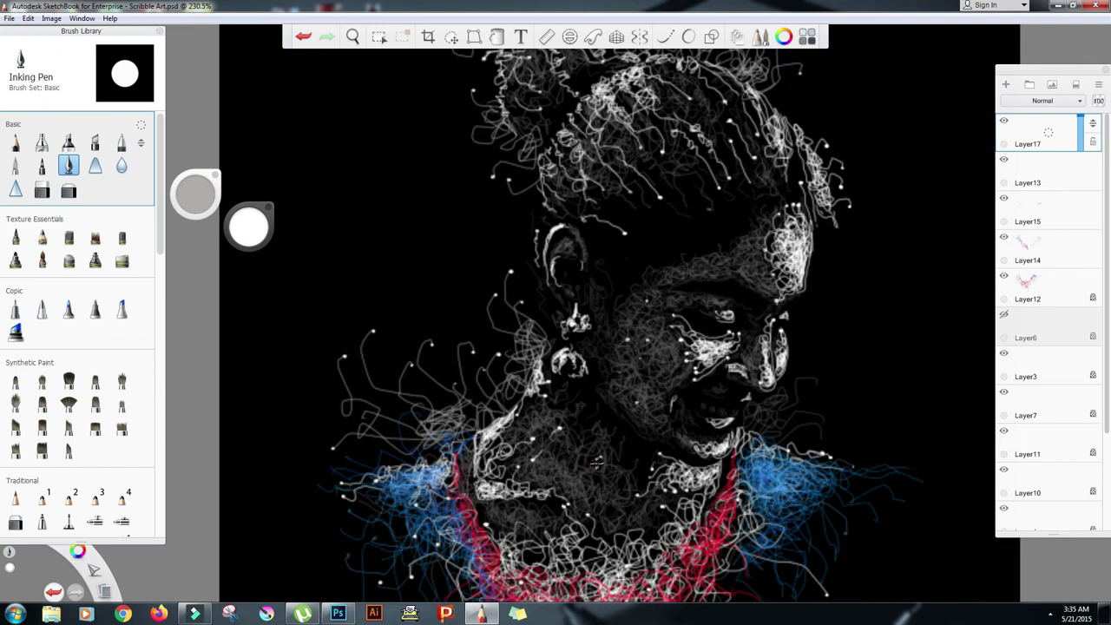
scroll(601, 507, down, 2)
scroll(605, 560, up, 3)
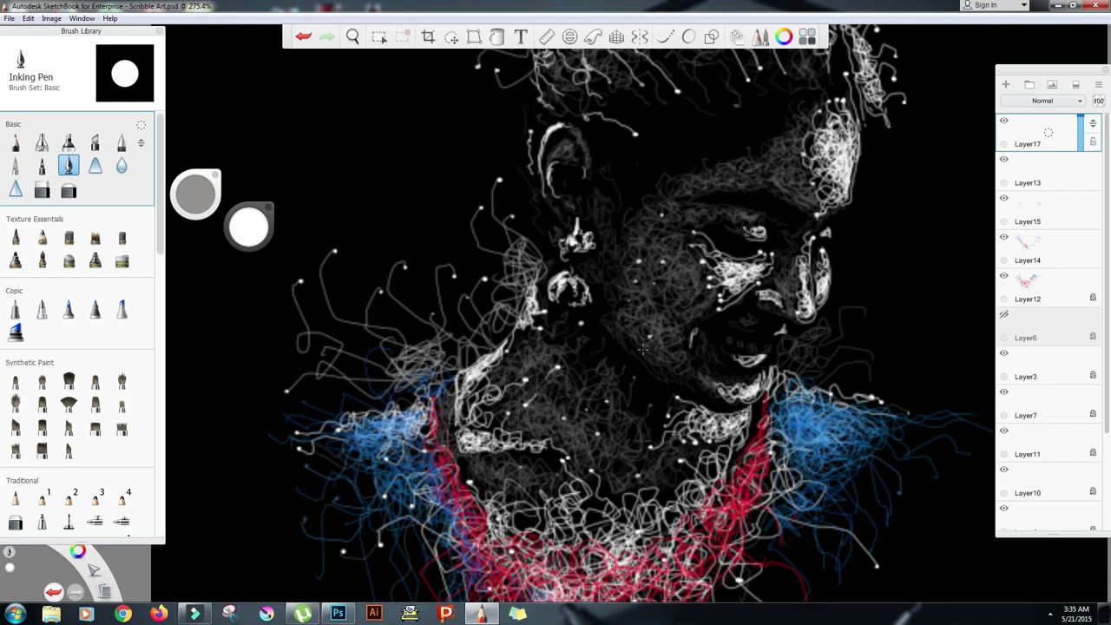
Step: Undo the last forehead dot and place a new white dot closer to the hairline
scroll(872, 380, down, 3)
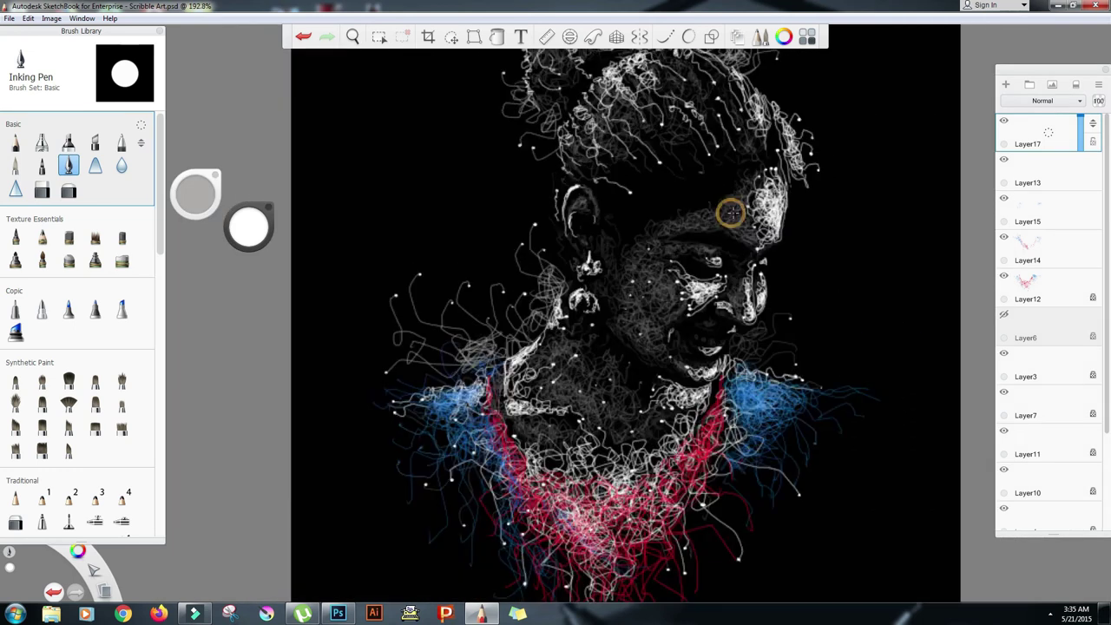
key(ctrl+z)
click(708, 203)
scroll(679, 272, down, 2)
scroll(666, 419, up, 2)
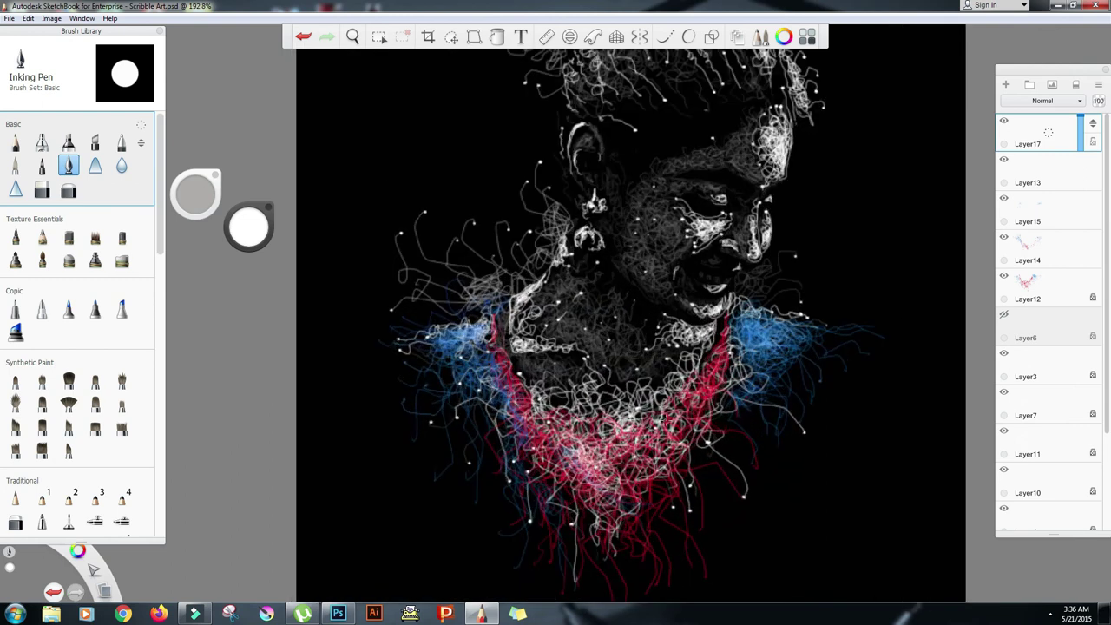
Step: Change the brush colour to a bright red matching the blouse threads
click(248, 226)
click(244, 274)
click(721, 469)
click(248, 227)
click(243, 223)
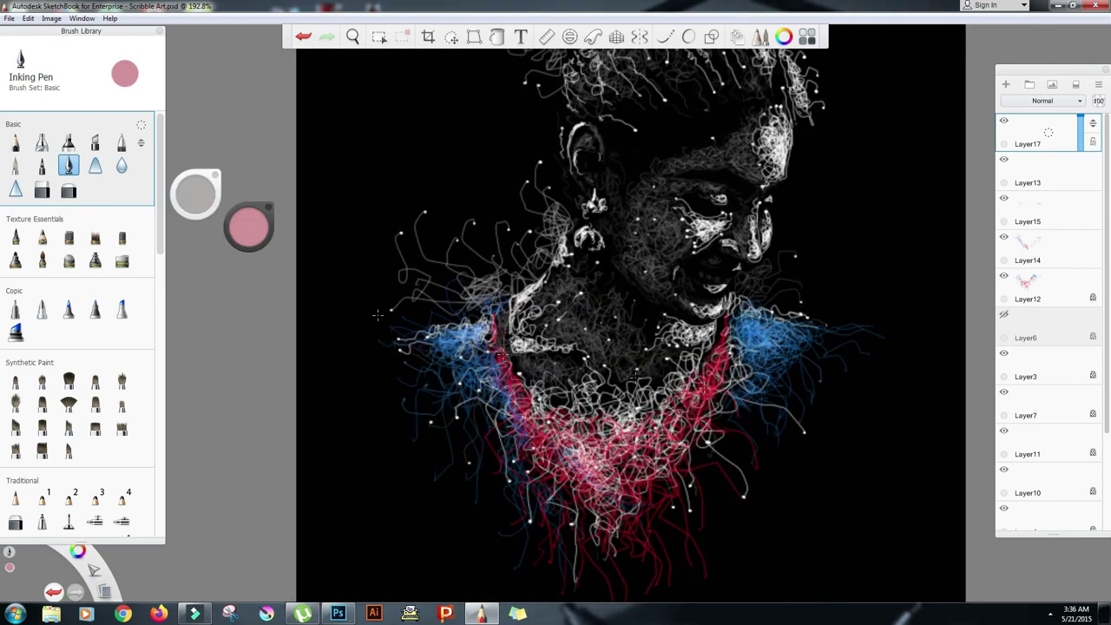
click(248, 227)
click(257, 234)
click(260, 229)
Step: Place red dots on the ends of the red threads hanging from the blouse
scroll(621, 520, up, 3)
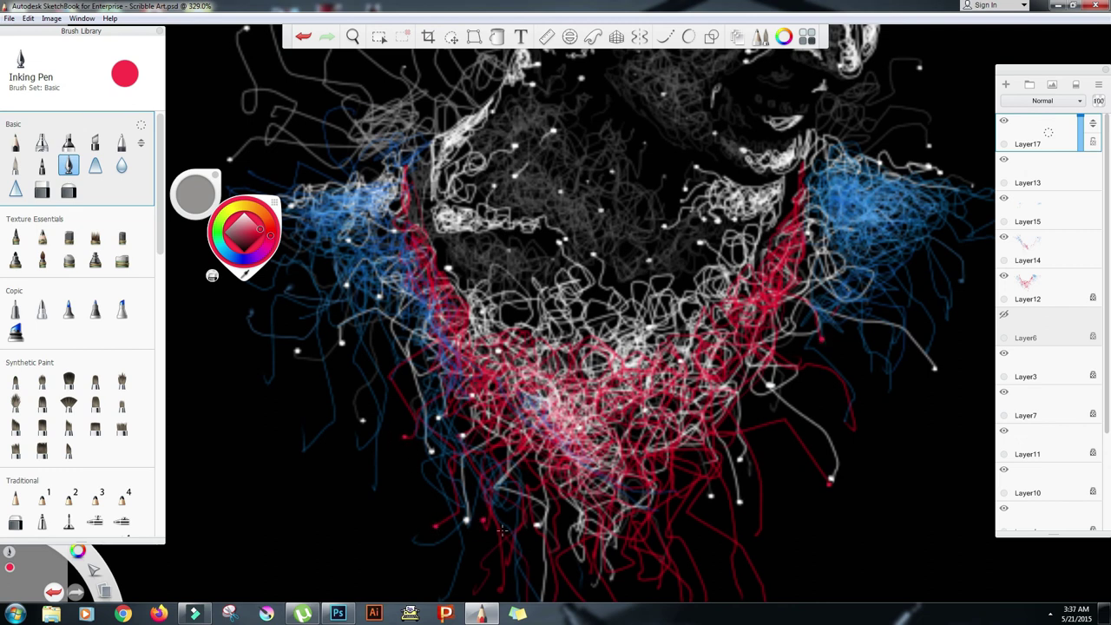
scroll(483, 520, down, 2)
scroll(737, 451, up, 3)
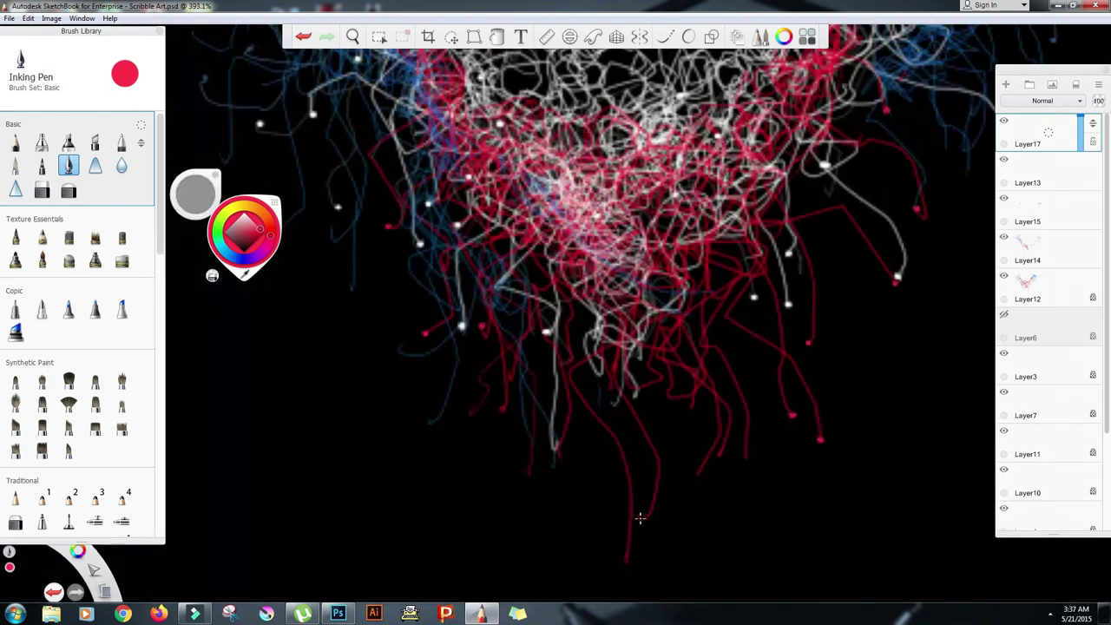
click(691, 407)
click(608, 387)
click(561, 454)
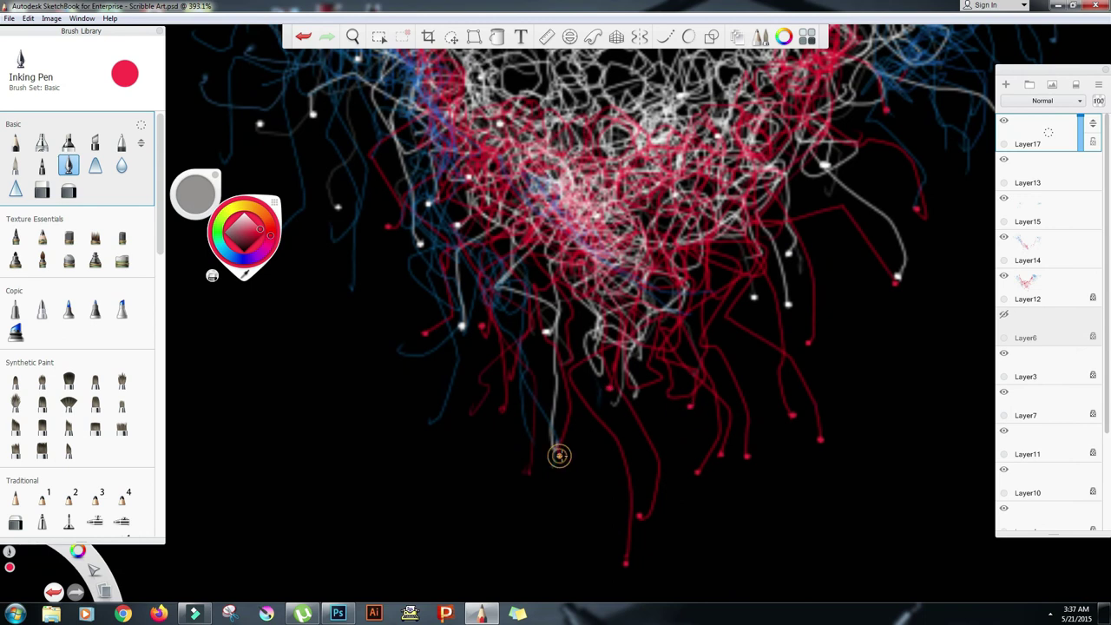
scroll(476, 203, down, 5)
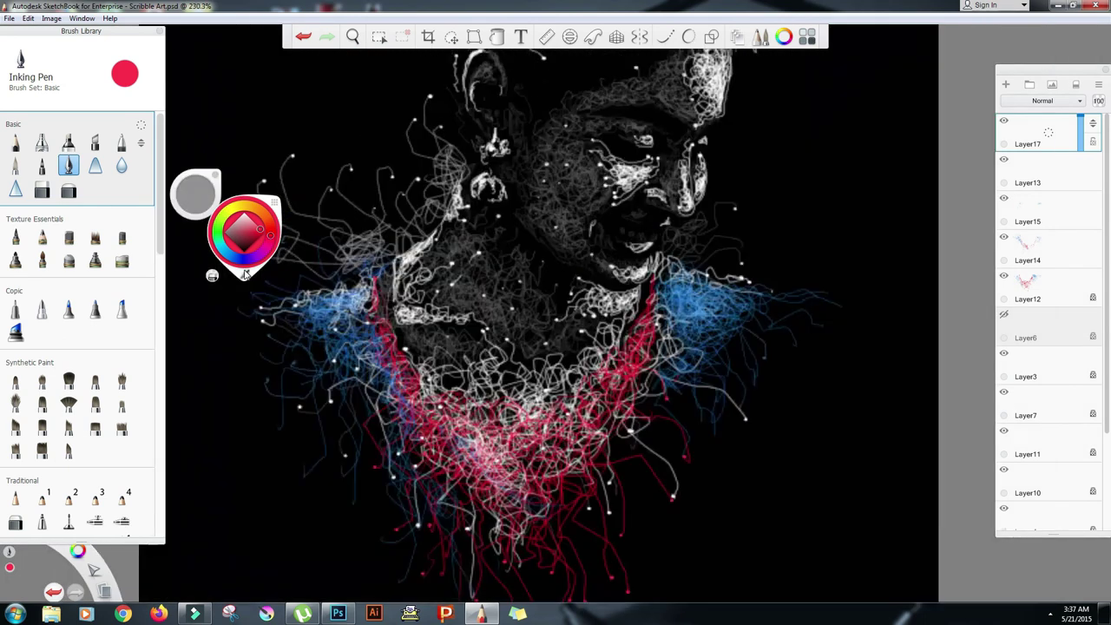
Step: Sample the blue of the right-hand shoulder and dot the ends of the blue threads around that shoulder
click(244, 274)
click(688, 299)
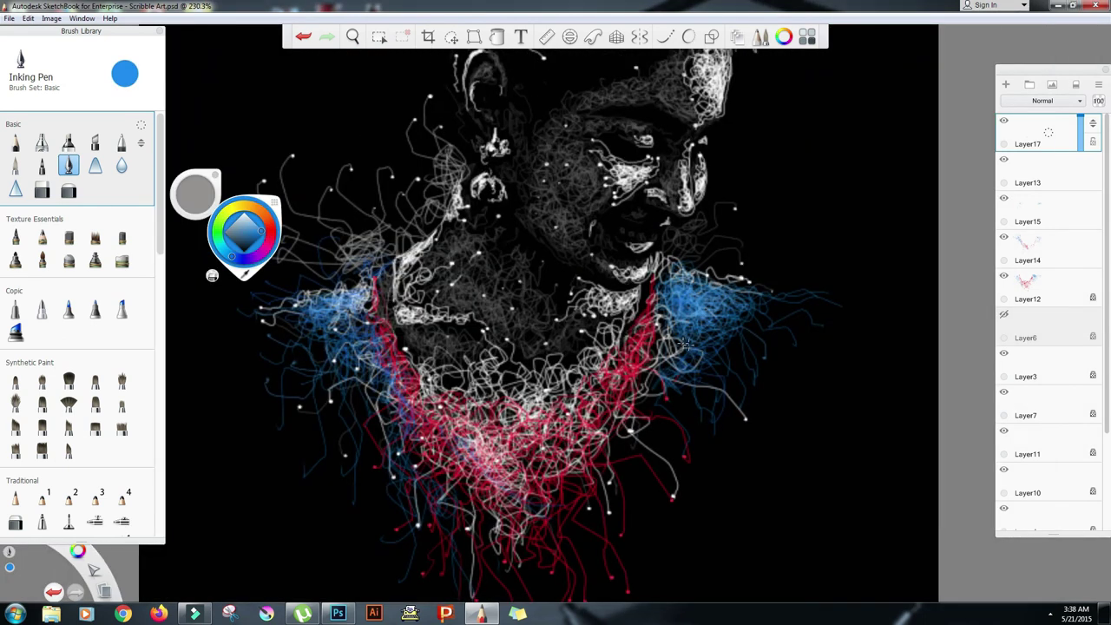
scroll(824, 317, up, 2)
click(779, 355)
click(820, 327)
click(849, 303)
click(829, 281)
click(724, 411)
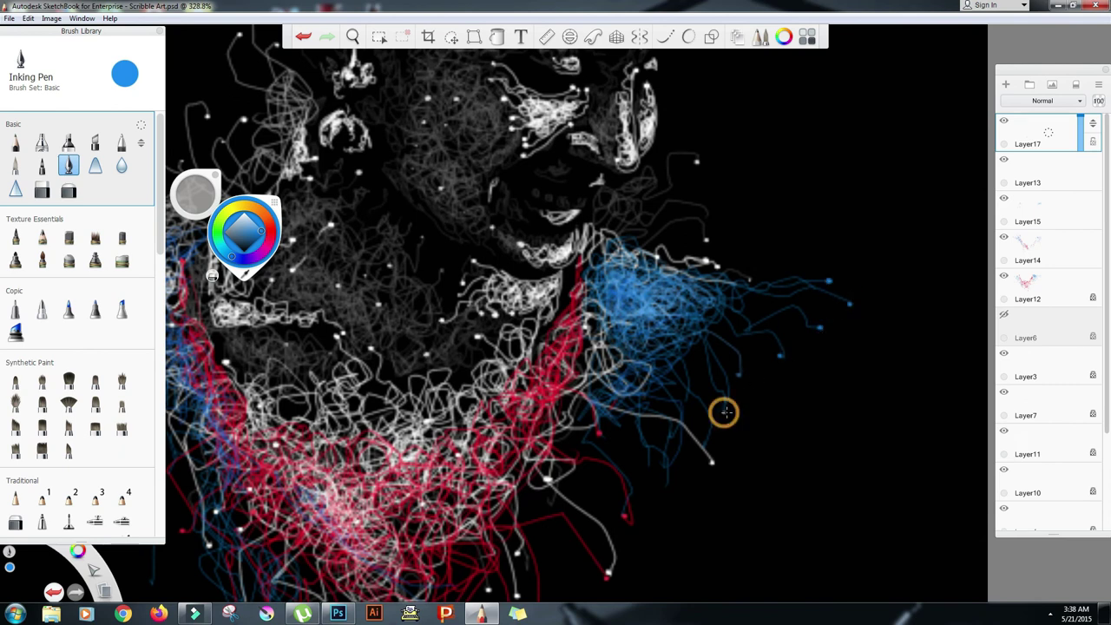
click(666, 479)
click(650, 464)
click(618, 425)
click(624, 507)
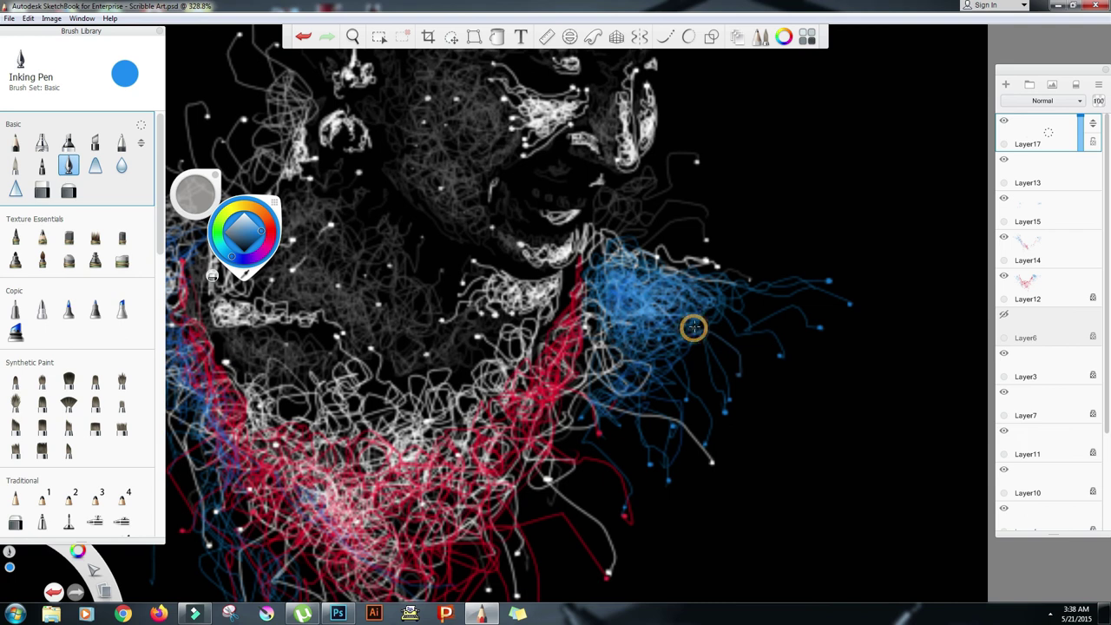
Step: Place blue dots on the ends of the blue threads around the left-hand shoulder
scroll(701, 355, down, 3)
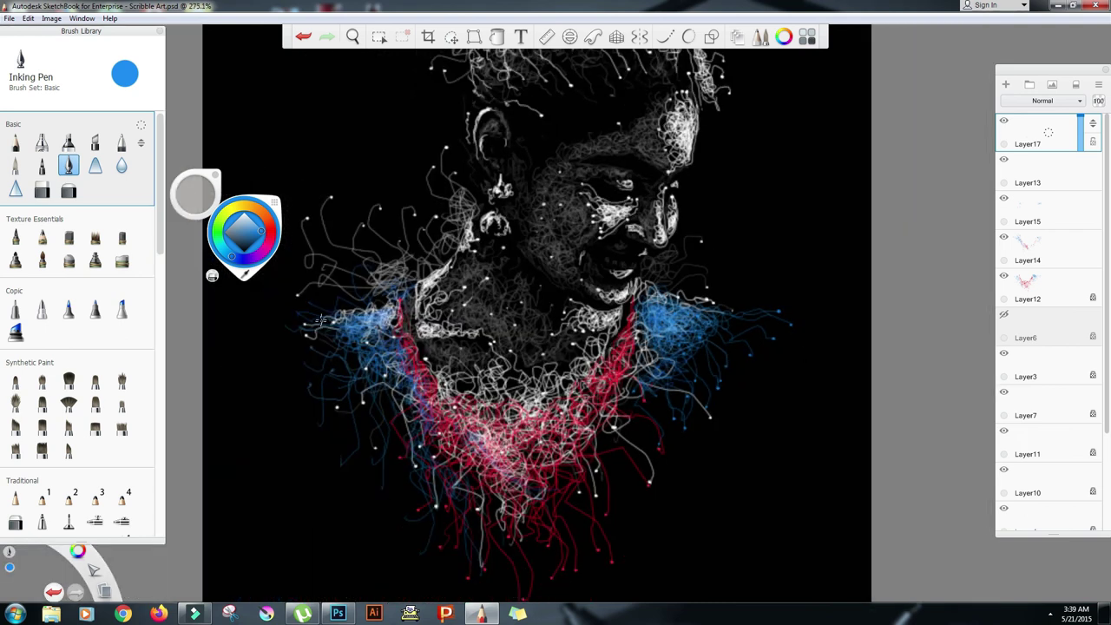
scroll(320, 321, up, 2)
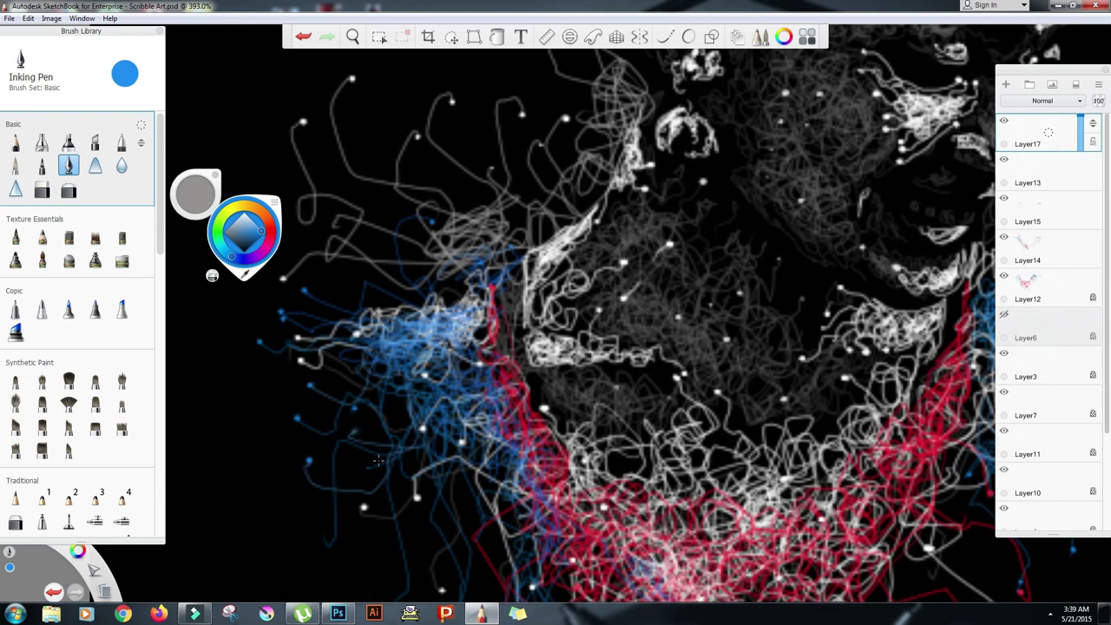
click(327, 536)
click(371, 468)
scroll(479, 460, down, 3)
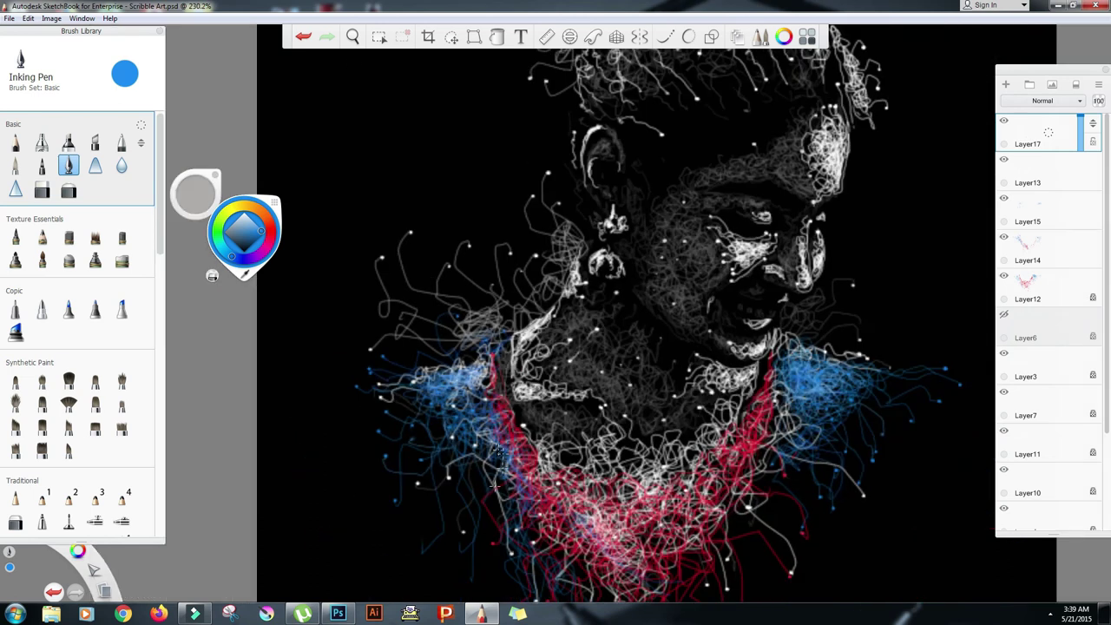
Step: Add a new layer above the dots layer with its opacity lowered to about 39, and change the brush colour to a very pale blue
key(space)
drag(652, 575, 645, 477)
scroll(545, 417, up, 1)
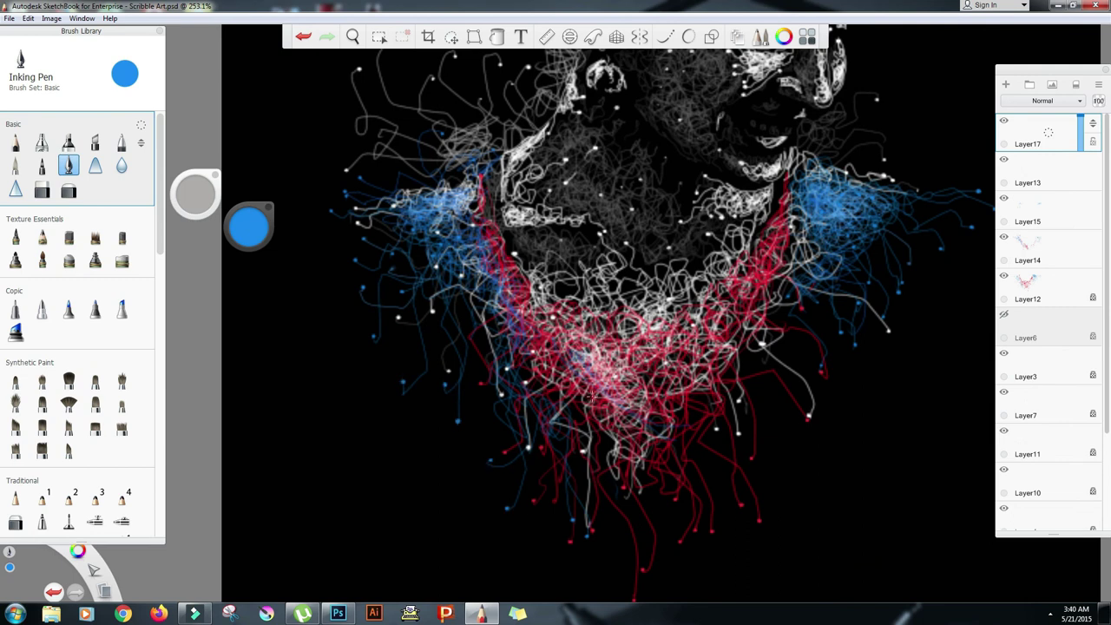
scroll(636, 373, down, 7)
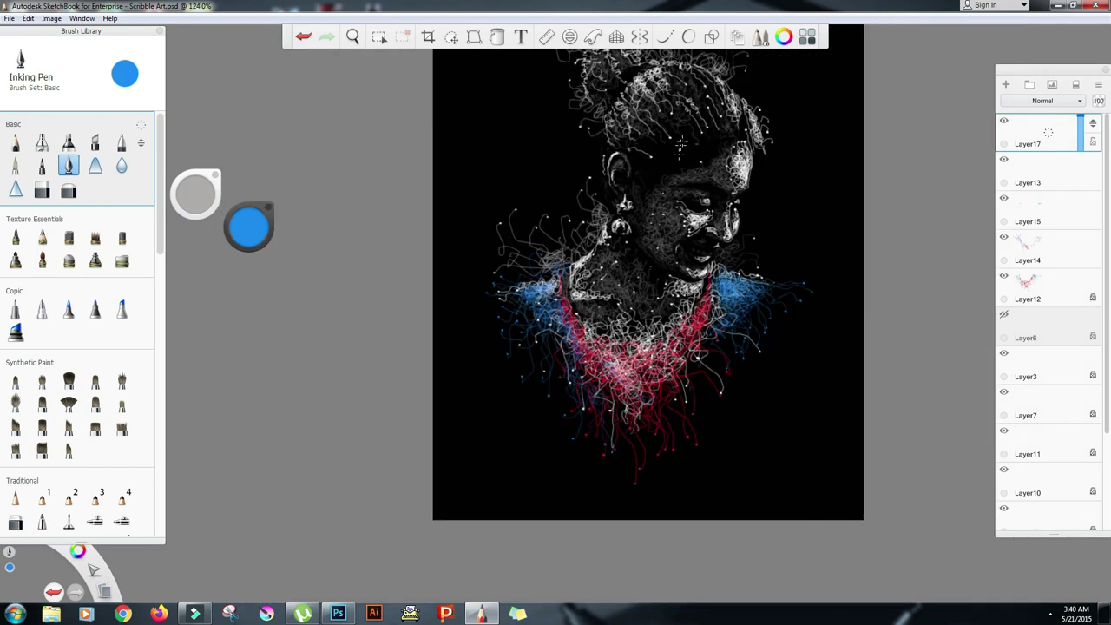
scroll(737, 174, up, 4)
click(1004, 84)
click(248, 226)
click(246, 216)
drag(1080, 118, 1080, 136)
Step: Examine the scribbles and strand-end dots on the face, neck, hair and shoulders, up close and across the whole portrait
scroll(613, 346, up, 3)
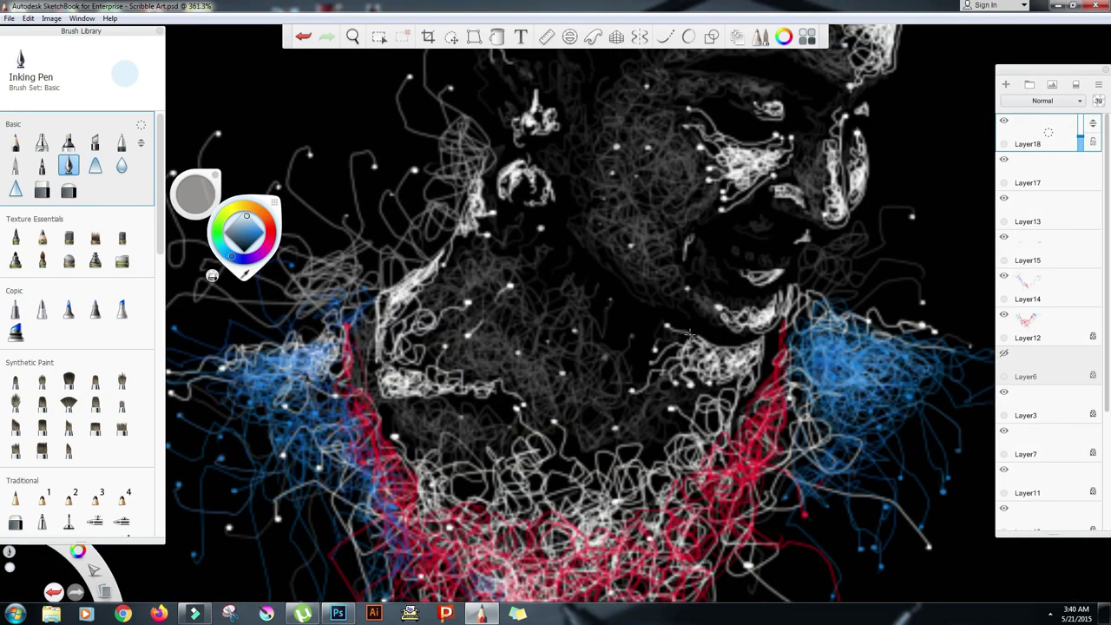
scroll(586, 258, down, 4)
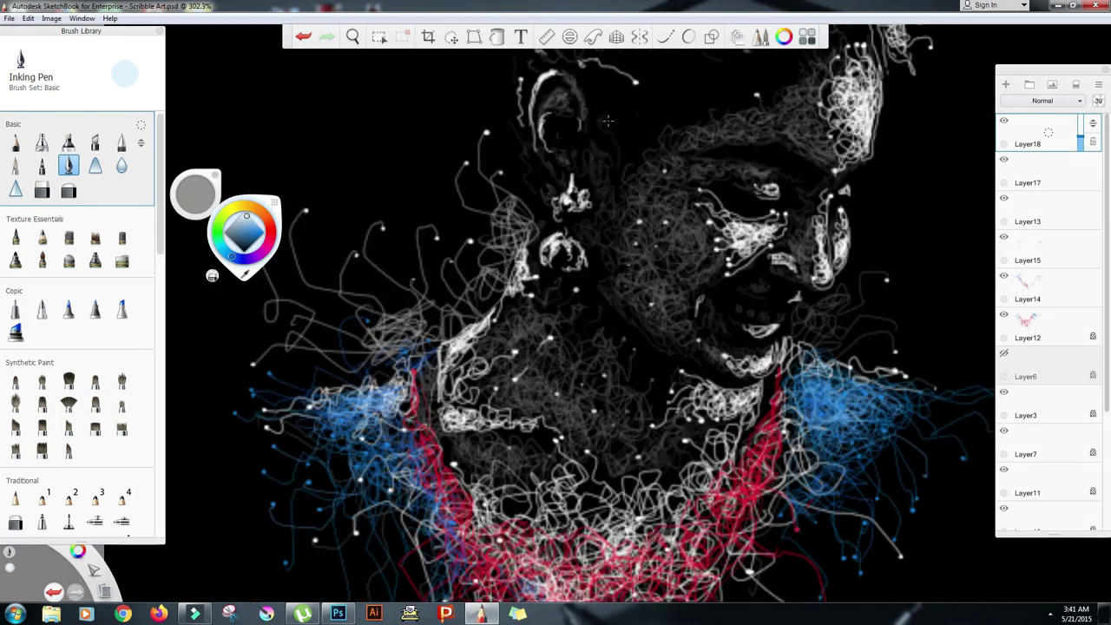
scroll(705, 107, up, 2)
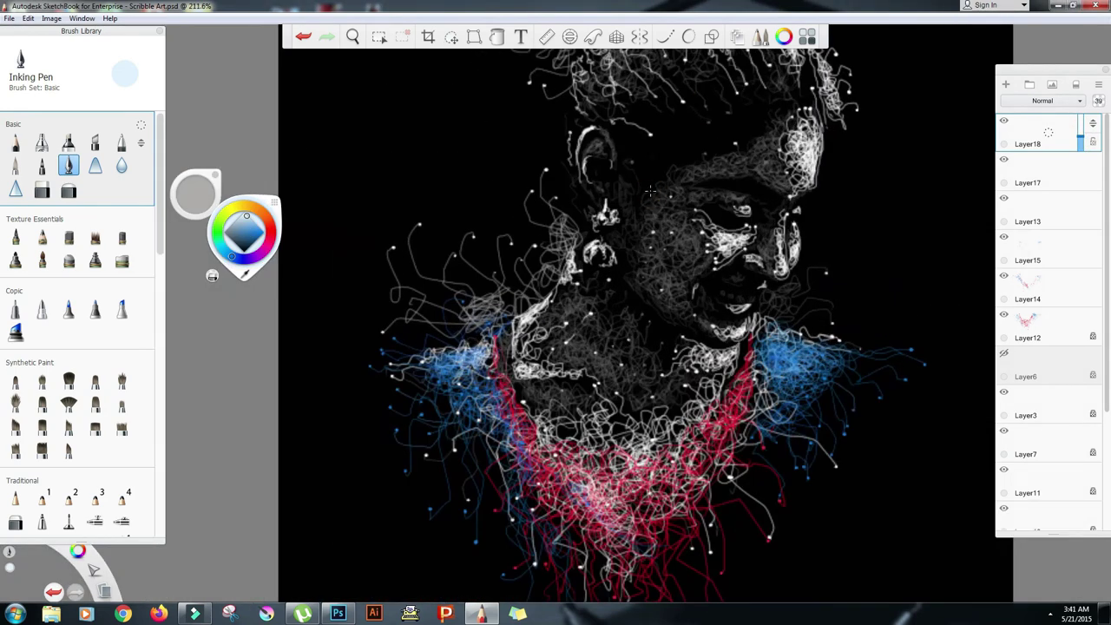
scroll(785, 314, down, 2)
scroll(538, 156, up, 3)
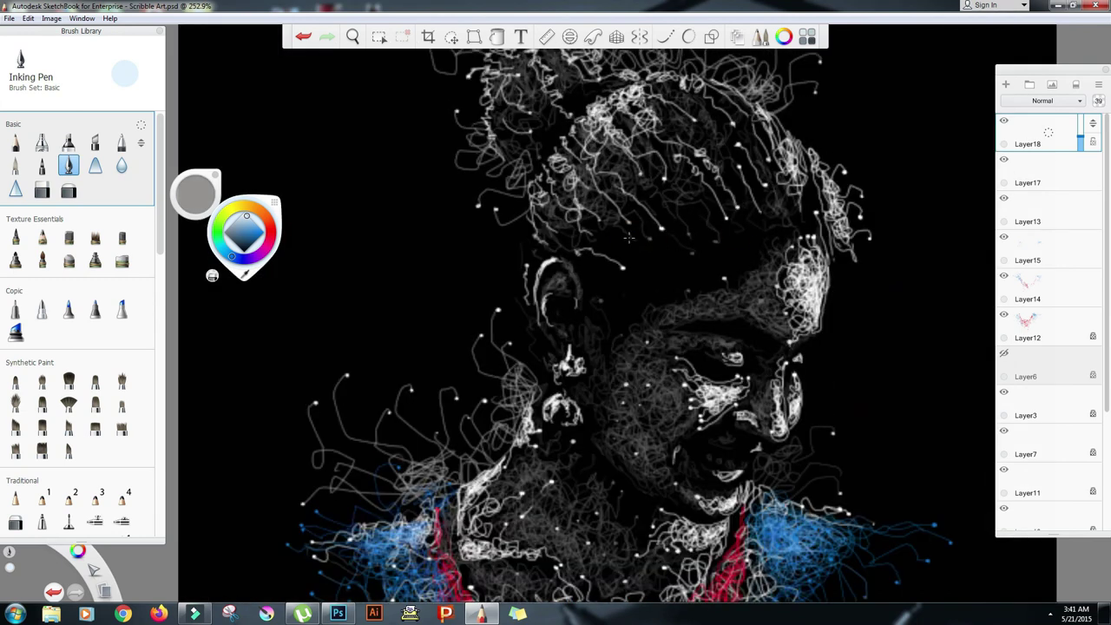
scroll(799, 225, down, 3)
scroll(801, 394, up, 2)
scroll(890, 283, down, 1)
scroll(867, 341, up, 1)
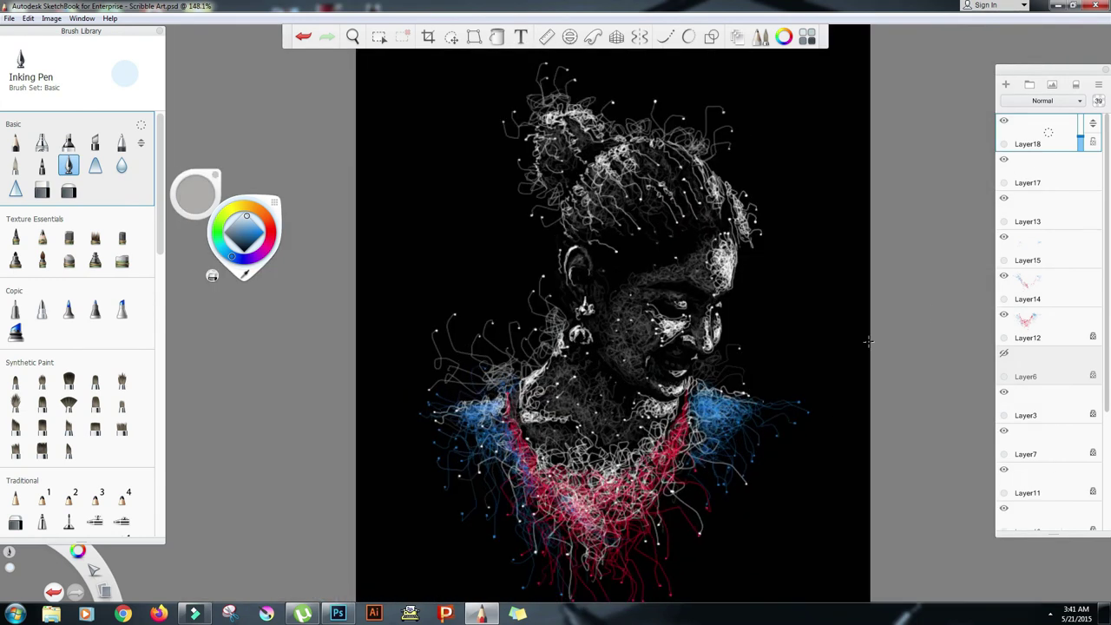
scroll(951, 408, up, 1)
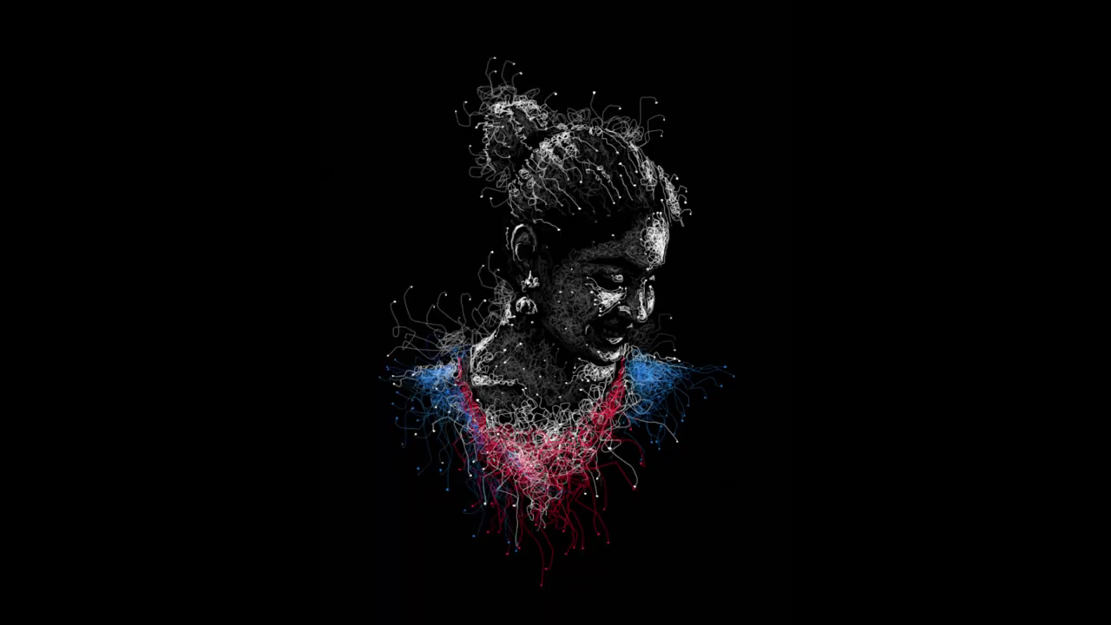